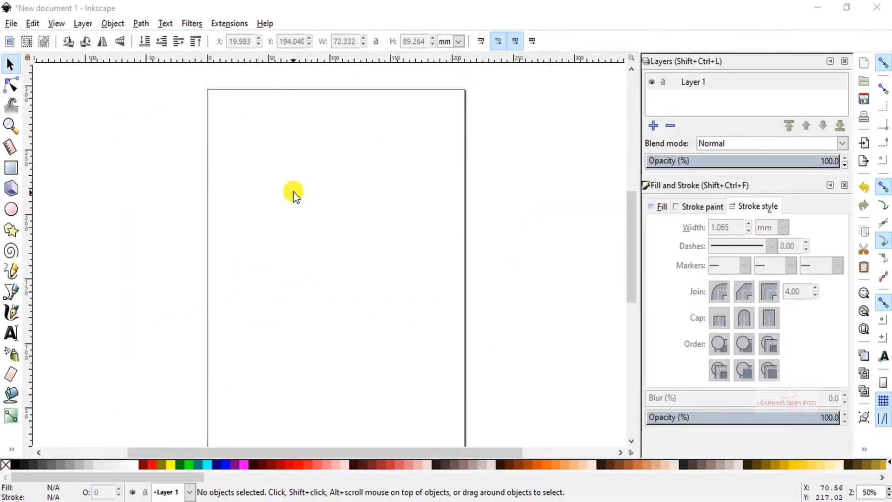
Step: Draw a yellow circle about 104 by 98 mm in the upper part of the page
click(361, 8)
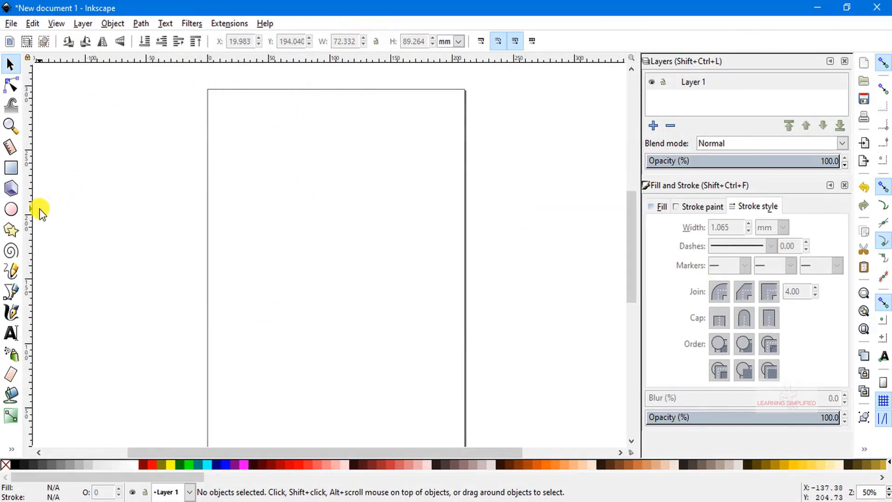
click(12, 212)
mouse_move(233, 122)
mouse_down()
mouse_move(383, 271)
mouse_move(358, 244)
mouse_up()
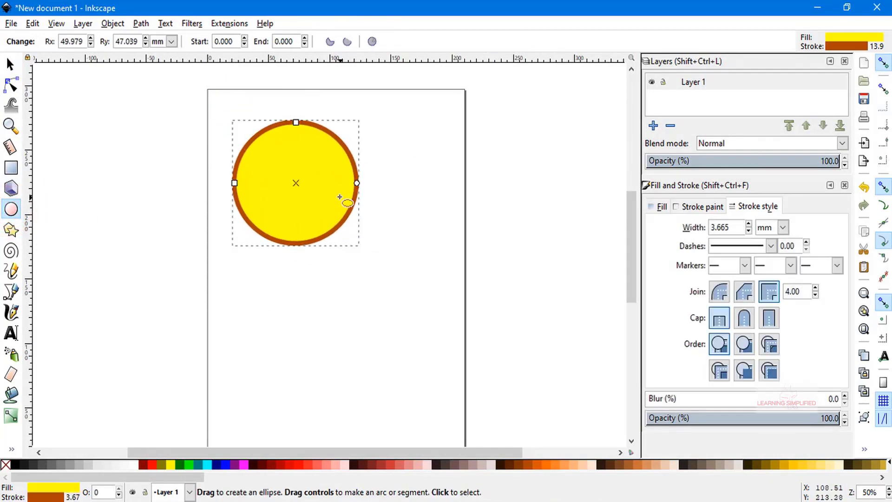
click(10, 65)
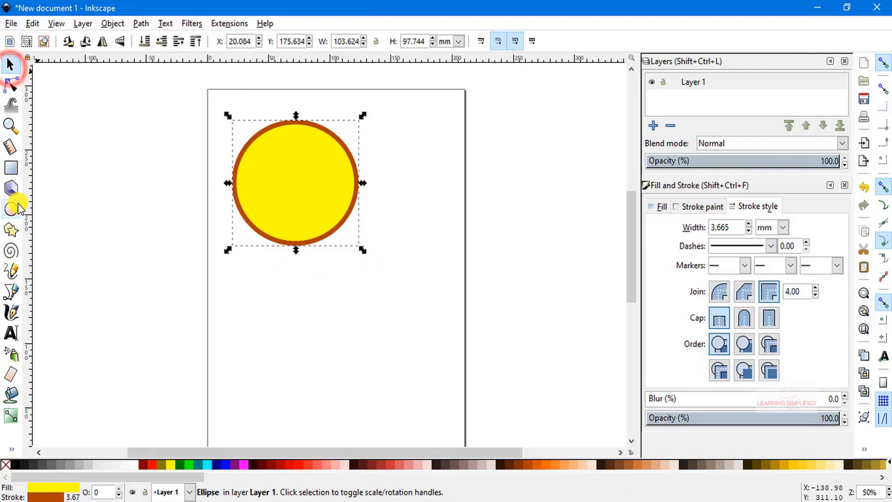
Step: Draw a rectangle about 177 by 75 mm covering the lower part of the circle
click(10, 168)
mouse_move(212, 171)
mouse_down()
mouse_move(428, 273)
mouse_move(427, 266)
mouse_up()
key(s)
click(223, 94)
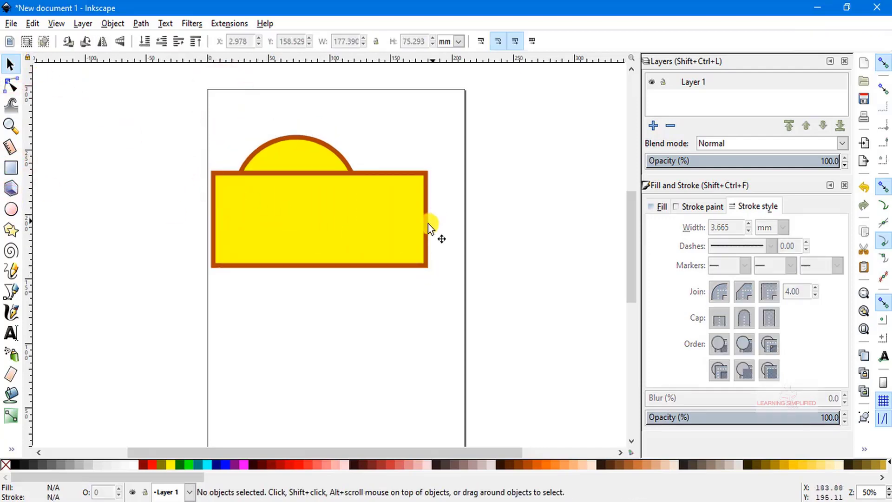
click(302, 148)
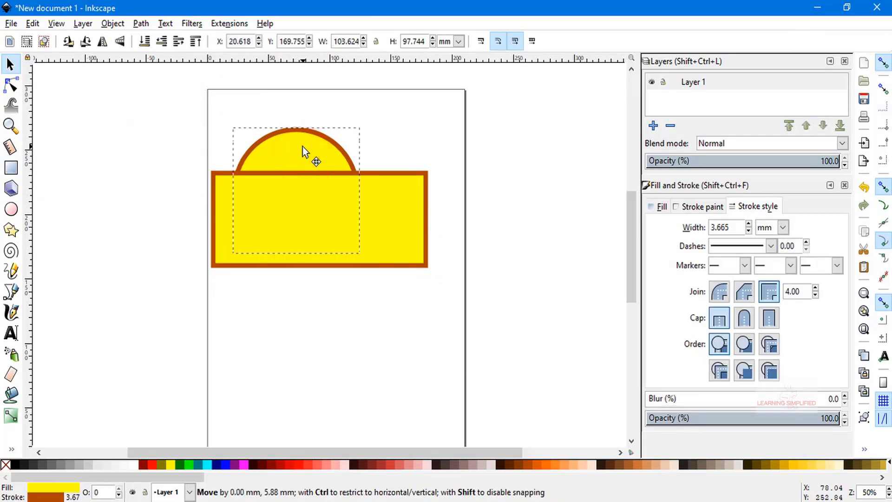
Step: Give the rectangle a dark brown fill and a light orange-brown stroke
click(395, 217)
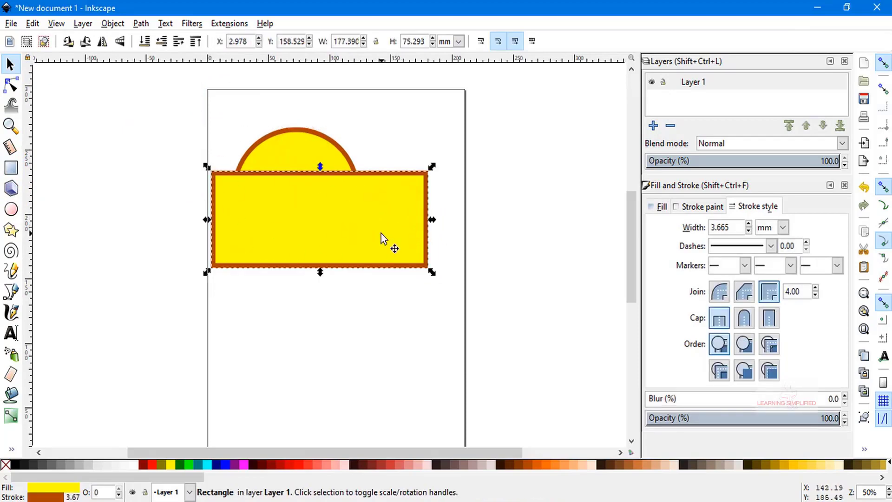
click(297, 151)
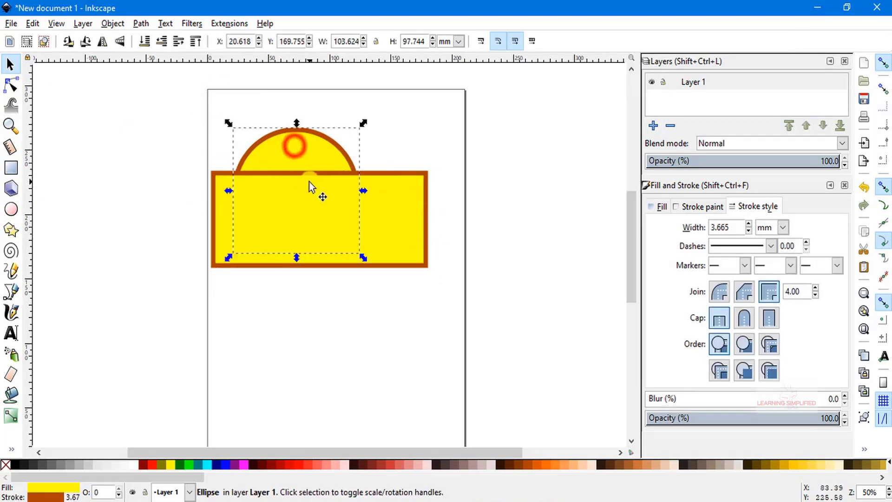
click(397, 232)
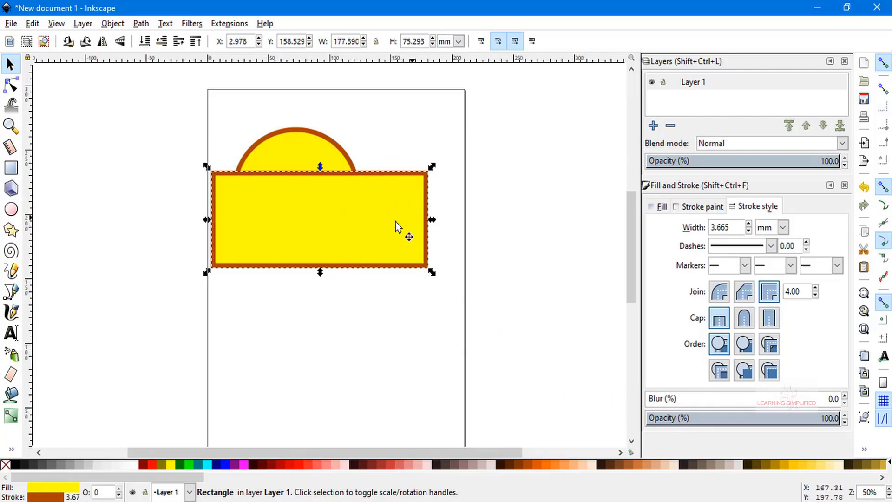
click(621, 464)
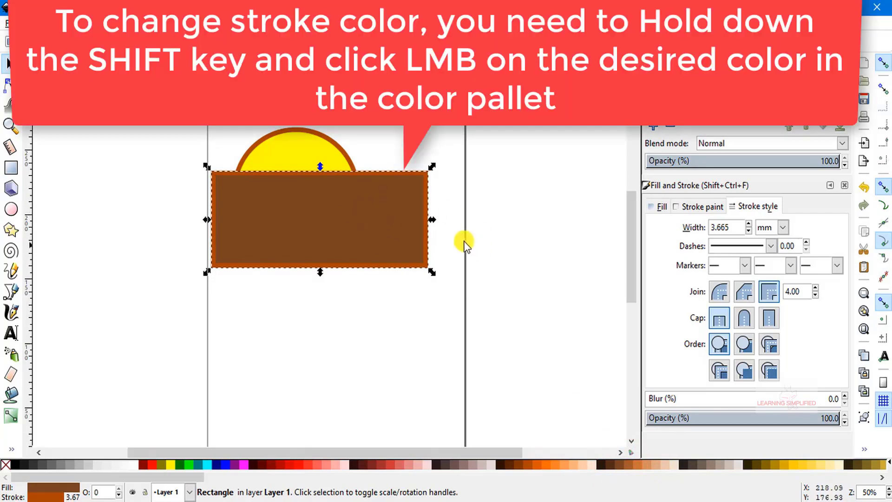
shift+click(638, 465)
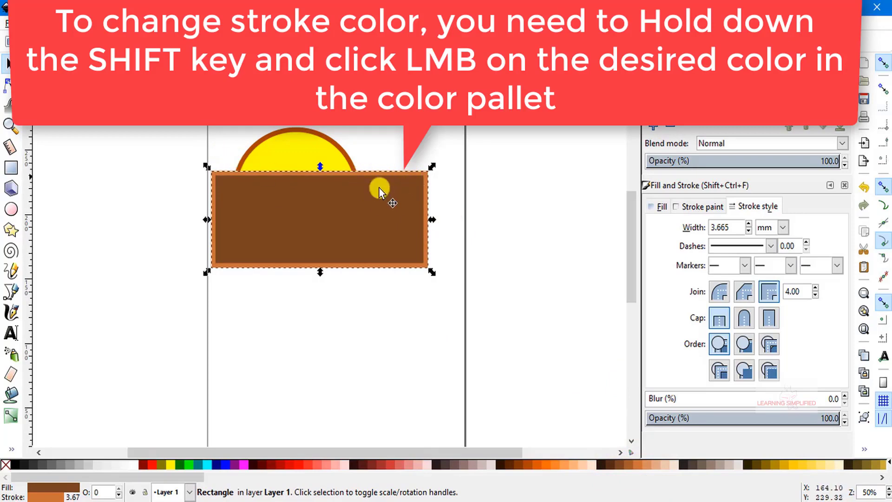
click(312, 212)
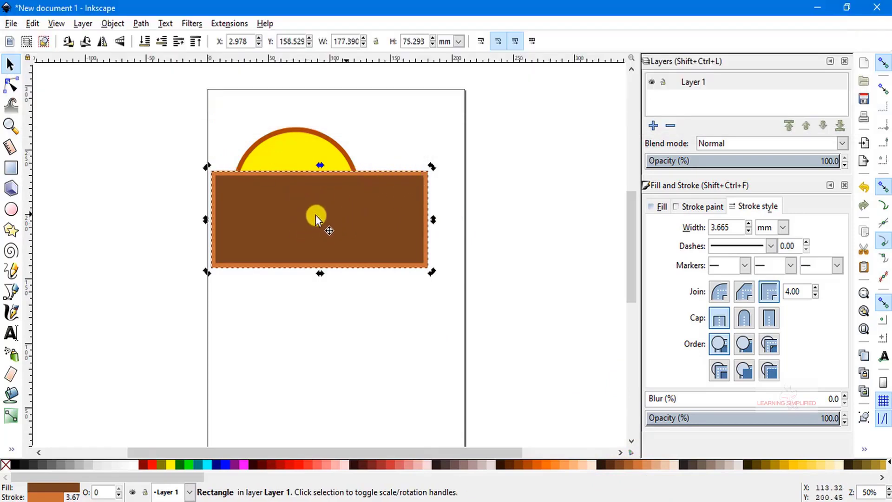
click(389, 124)
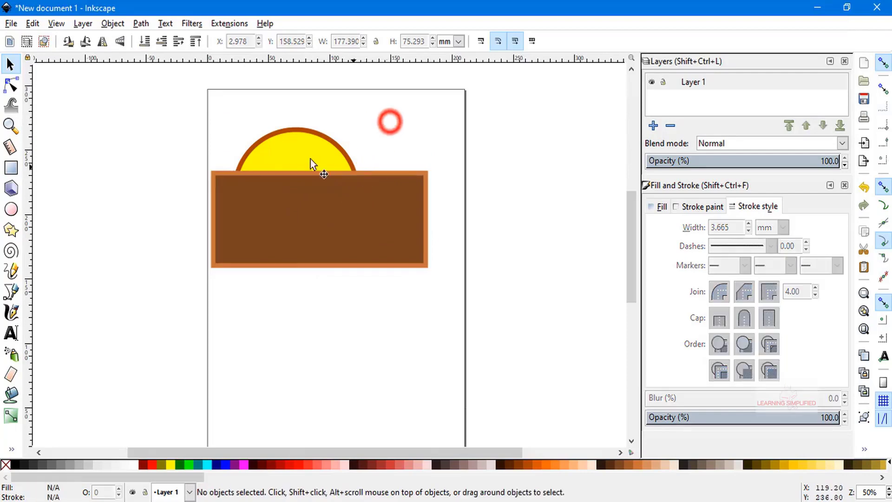
Step: Centre the circle horizontally behind the rectangle's upper edge and subtract the rectangle from it with Difference
click(305, 144)
drag(309, 149, 336, 131)
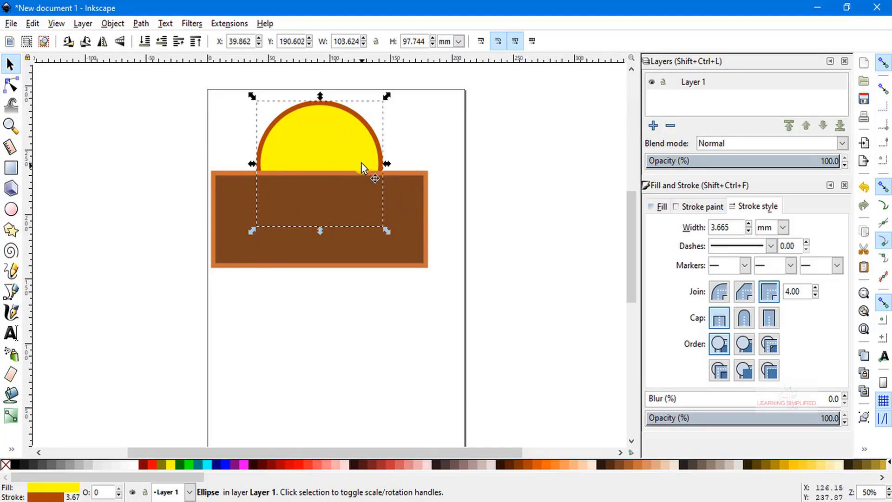
shift+click(405, 205)
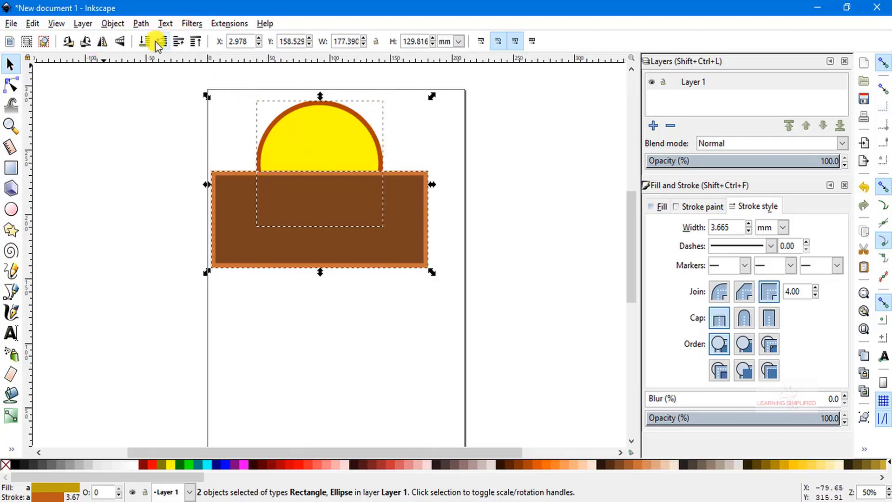
click(139, 23)
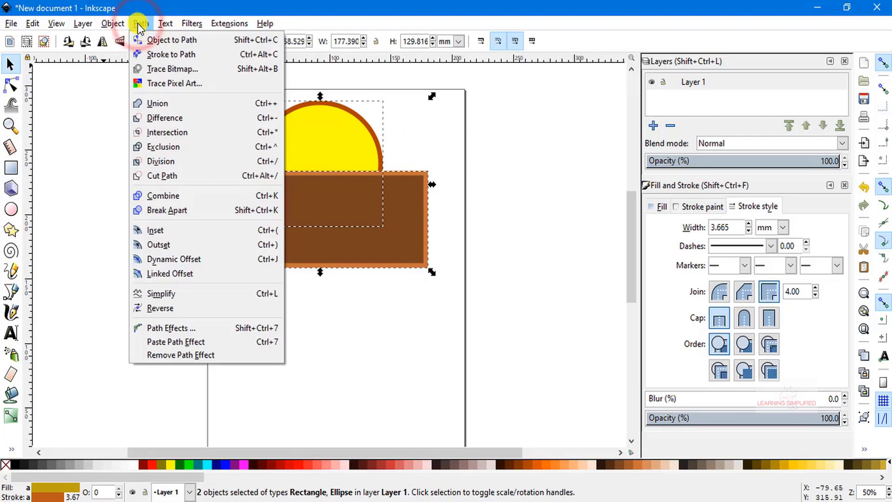
click(158, 119)
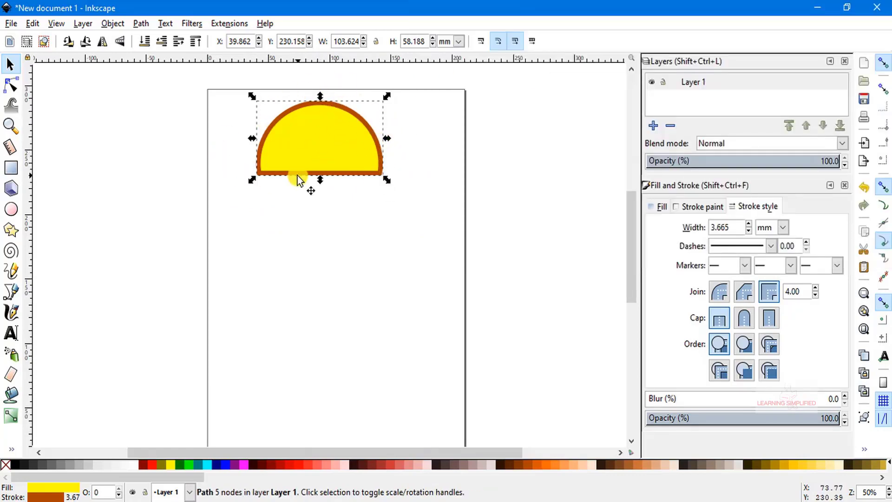
click(413, 160)
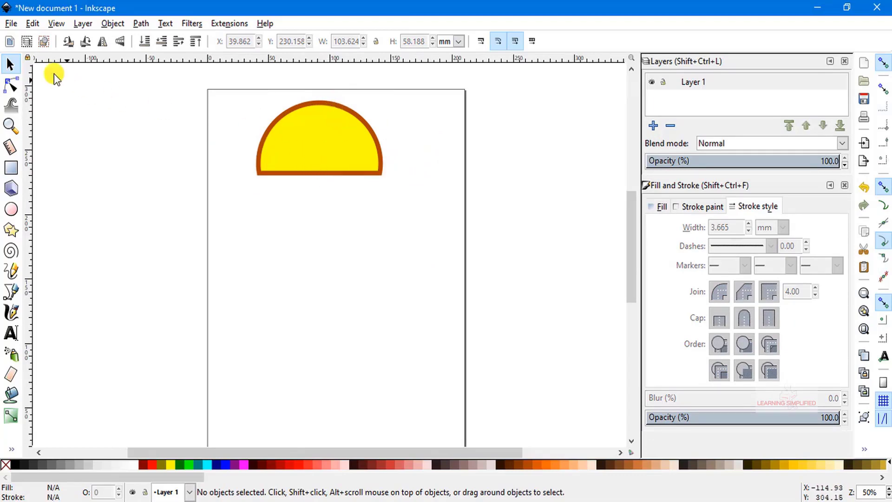
Step: Draw a rectangle about 180 by 76 mm below the half circle and a circle about 124 by 116 mm over its lower edge
click(12, 168)
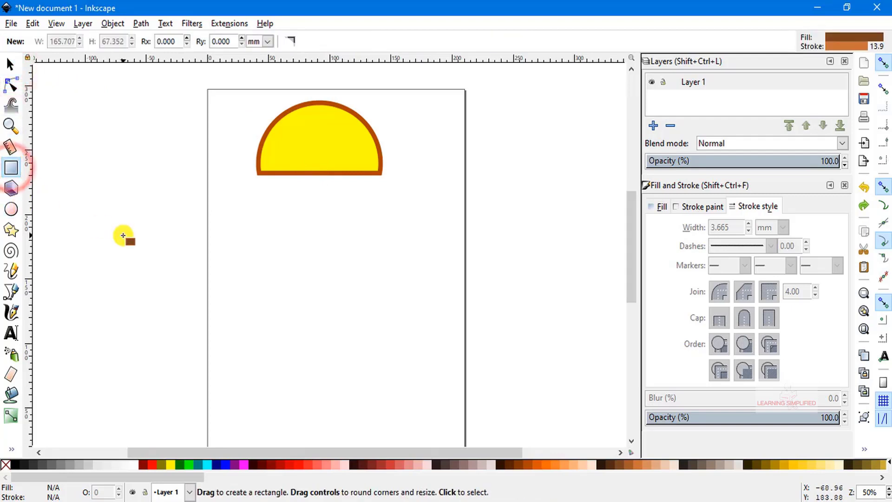
drag(219, 213, 439, 305)
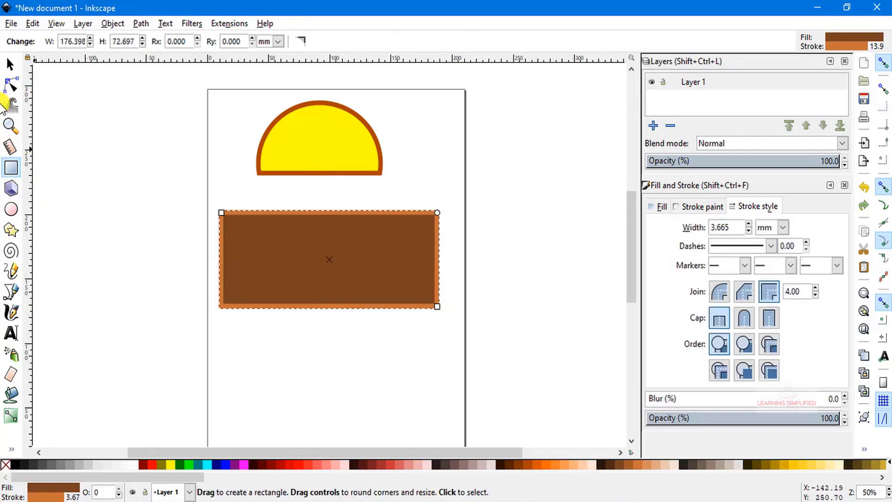
click(11, 208)
drag(262, 244, 413, 385)
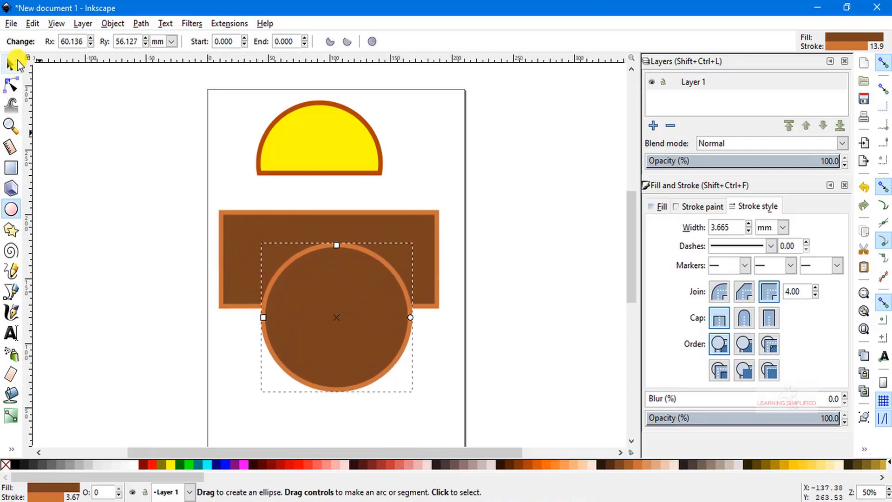
click(11, 64)
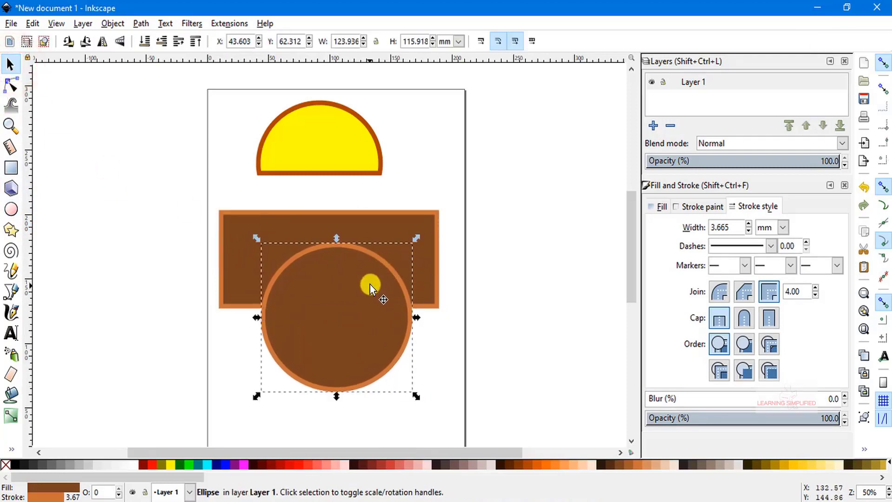
Step: Give the new circle a yellow fill and a red stroke, and shift it slightly up and to the left
click(230, 222)
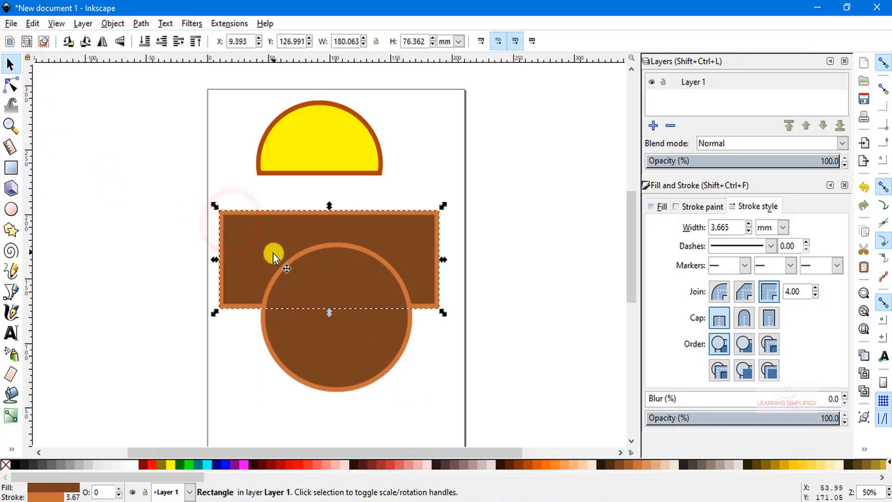
click(342, 340)
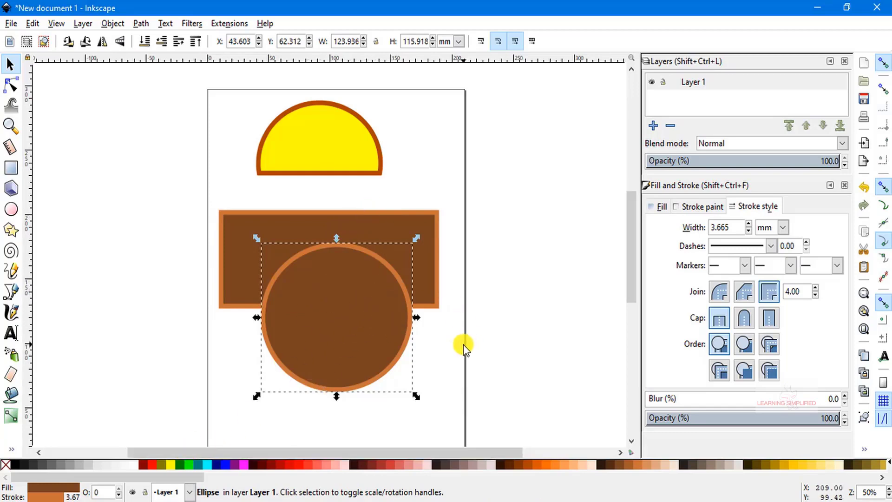
click(172, 465)
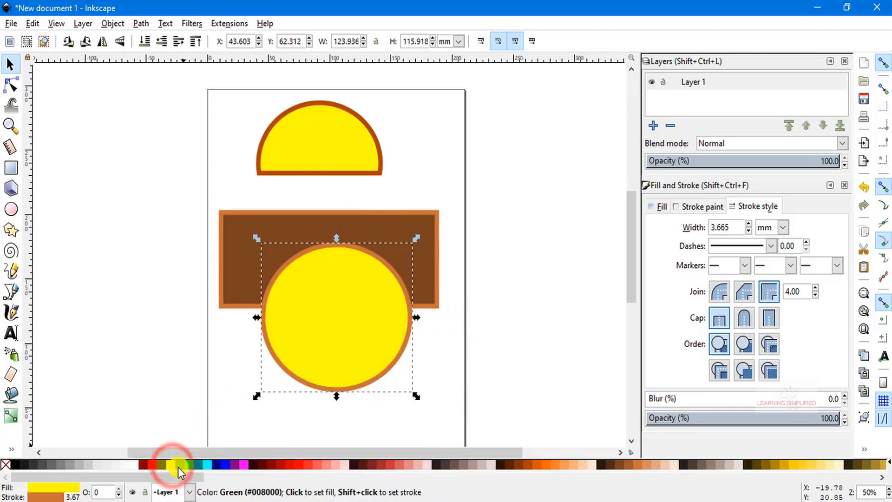
shift+click(152, 465)
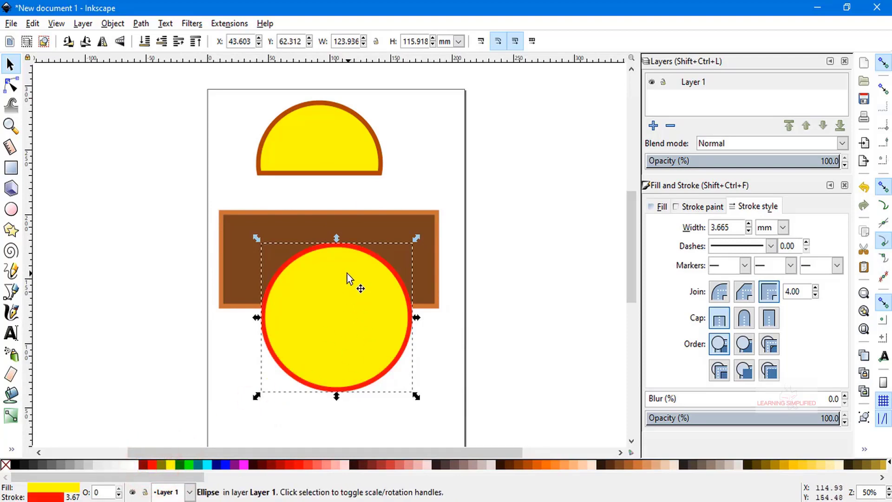
drag(353, 275, 347, 268)
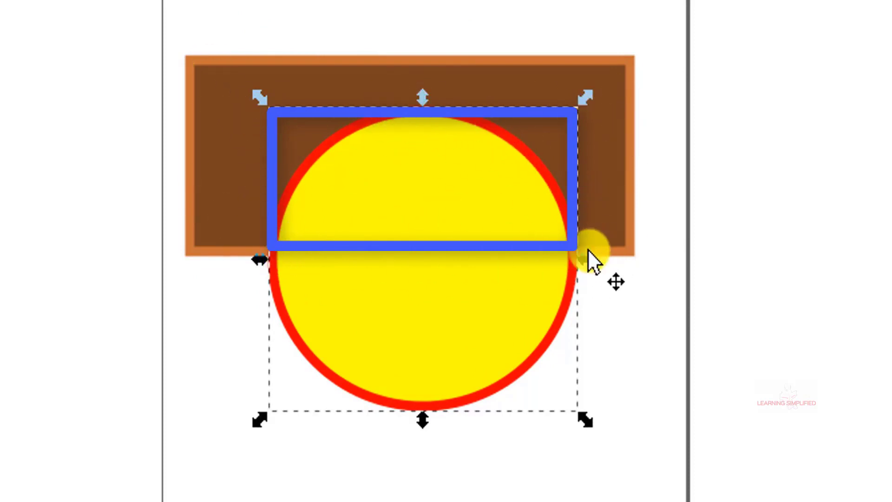
Step: Subtract the yellow circle from the brown rectangle with the Difference path operation
shift+click(609, 193)
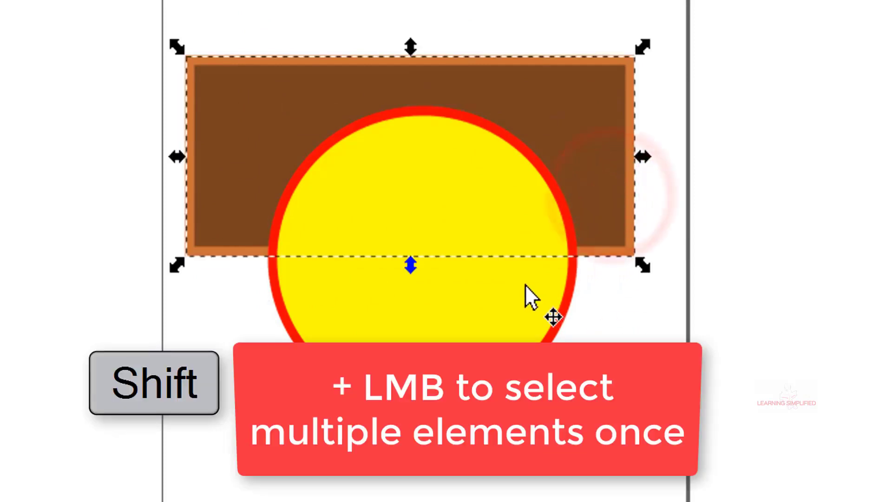
shift+click(505, 307)
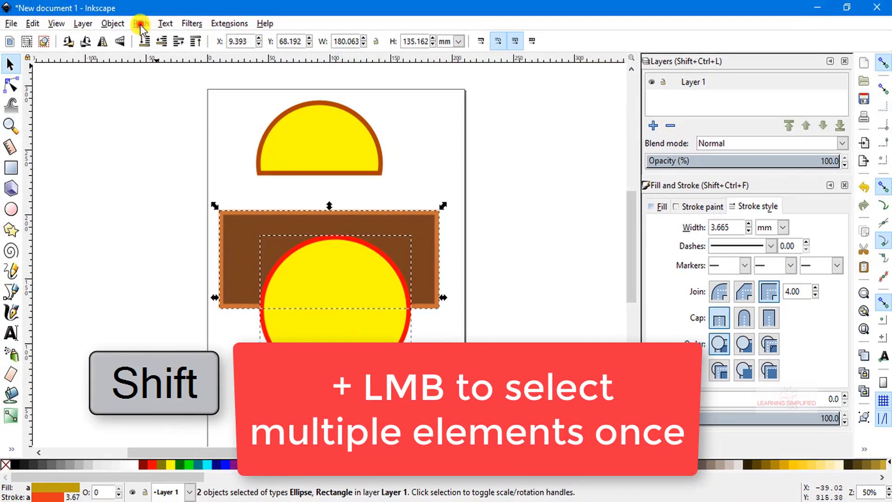
click(140, 23)
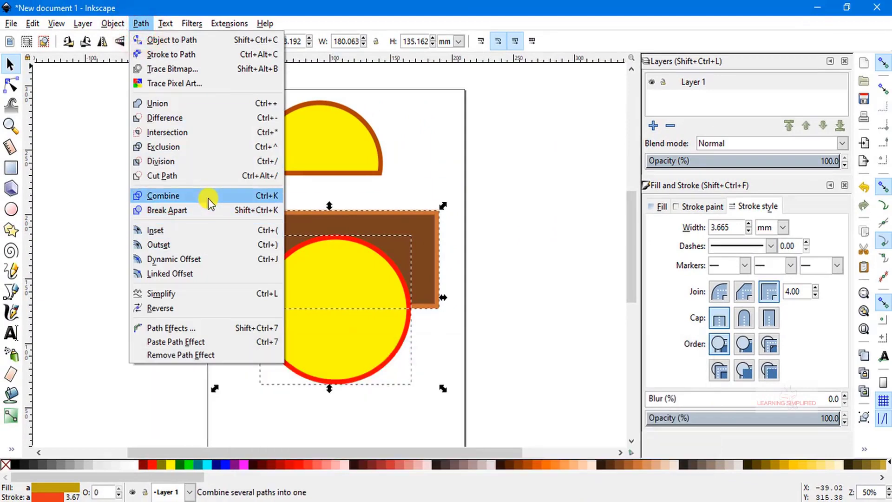
click(165, 119)
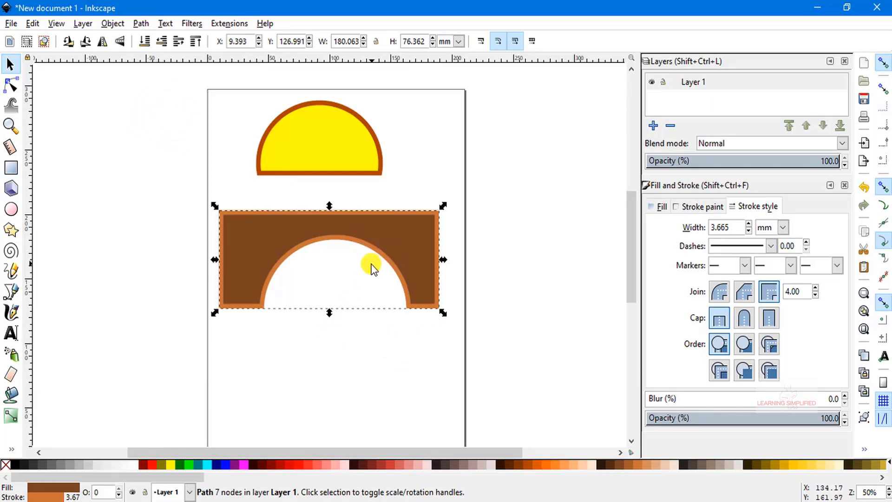
click(415, 239)
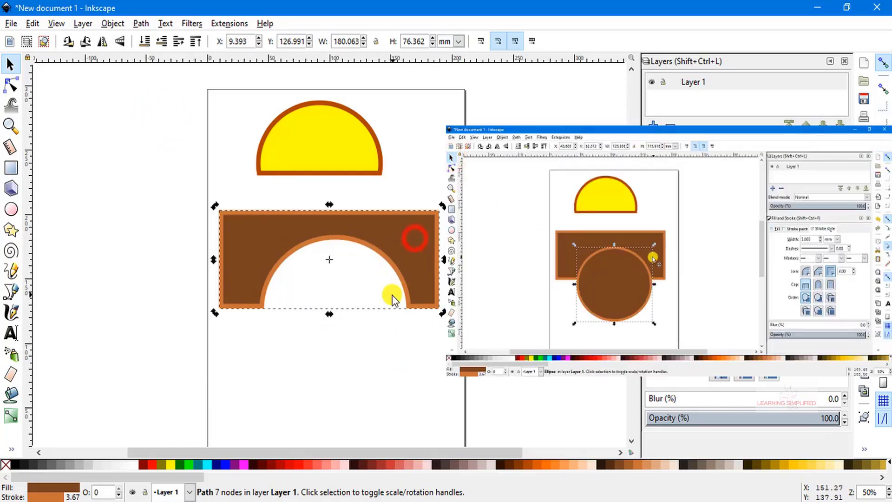
click(333, 225)
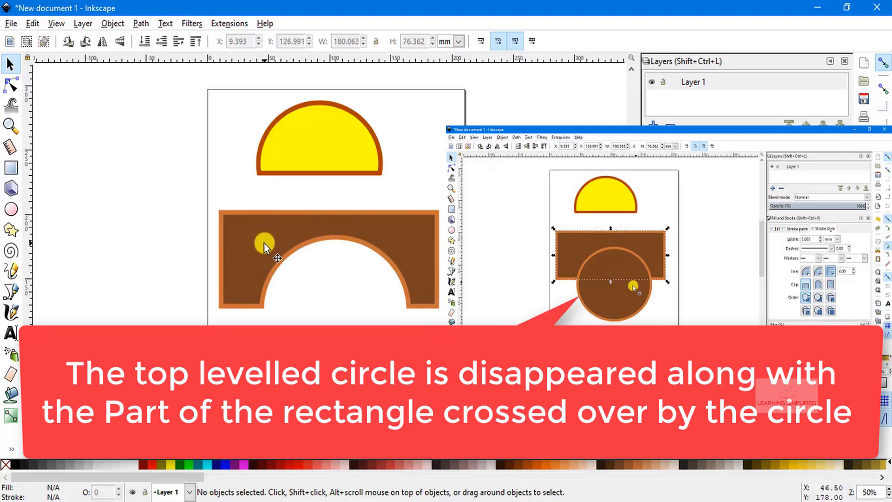
Step: Move the cut-out brown rectangle slightly up and to the left, closer to the yellow half circle, and deselect it
key(Tab)
click(224, 251)
drag(254, 251, 116, 327)
click(440, 298)
drag(291, 328, 341, 214)
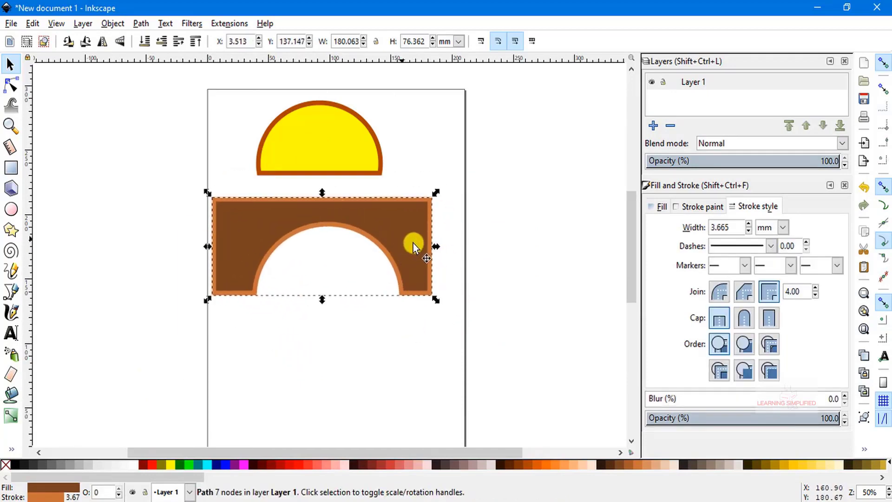
click(557, 244)
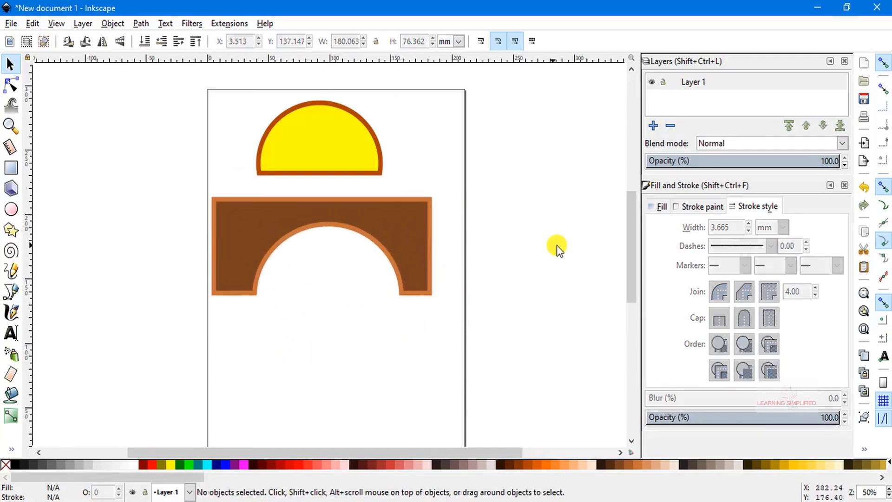
click(410, 199)
click(334, 253)
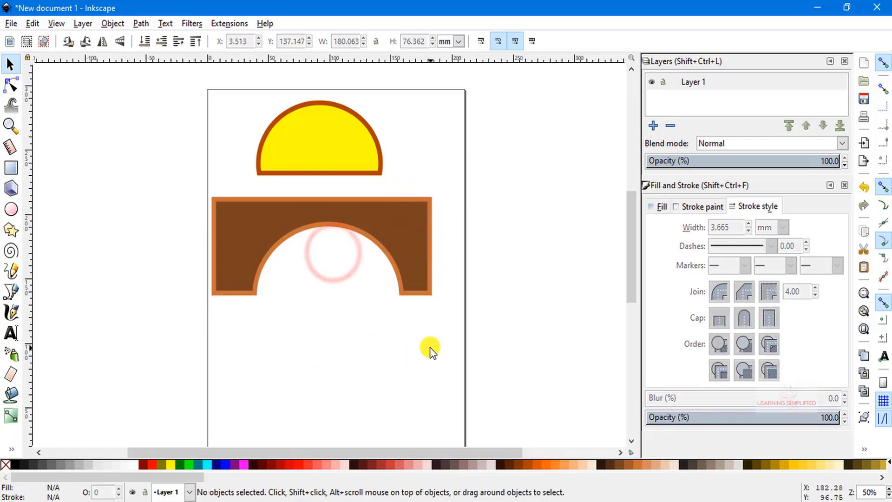
Step: Move the cut-out brown rectangle slightly down and to the right, and select it again for transforming
drag(420, 217, 436, 232)
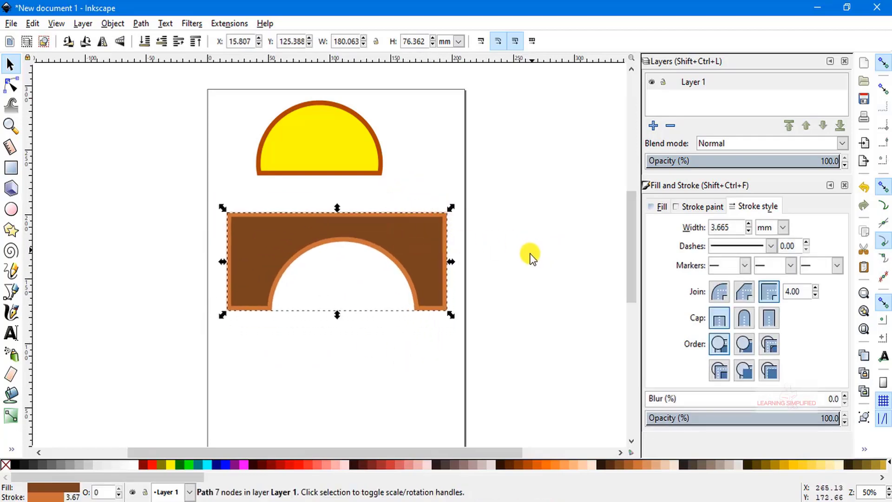
click(531, 254)
drag(186, 192, 517, 369)
click(412, 237)
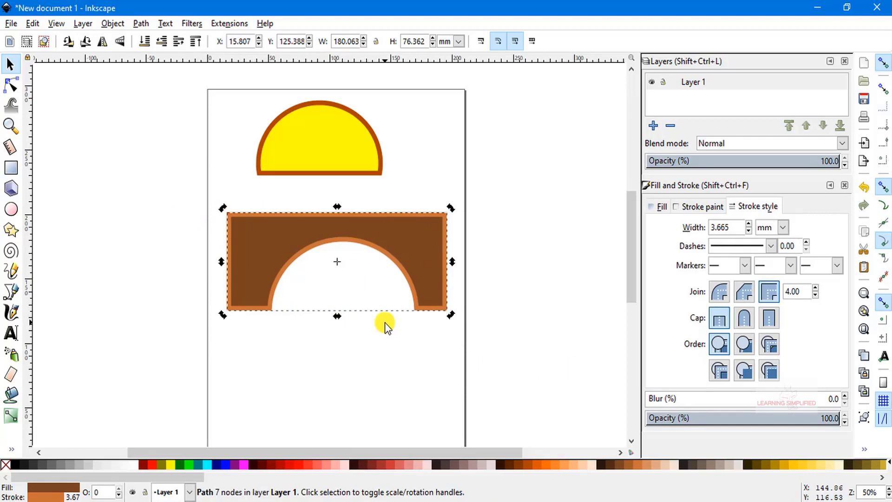
Step: Scale the brown cut-out to about 175 by 75 mm, lock its width-height ratio, and narrow it to about 145 mm wide
drag(224, 208, 243, 215)
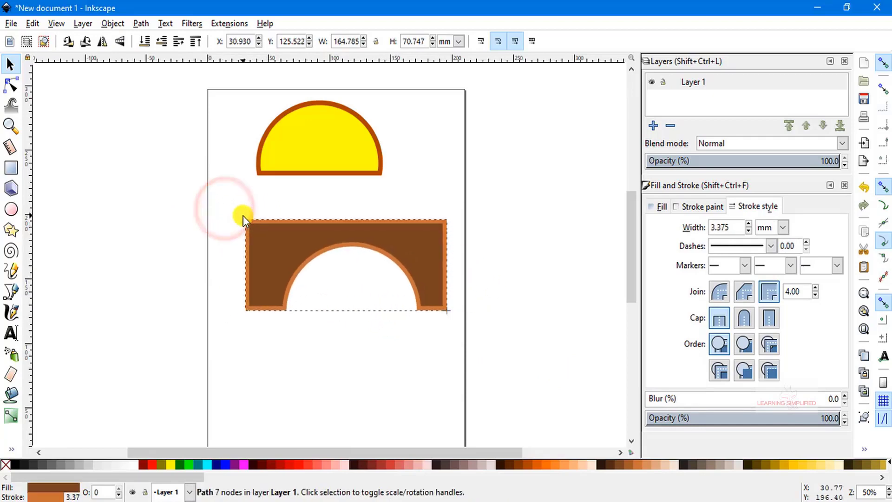
click(377, 43)
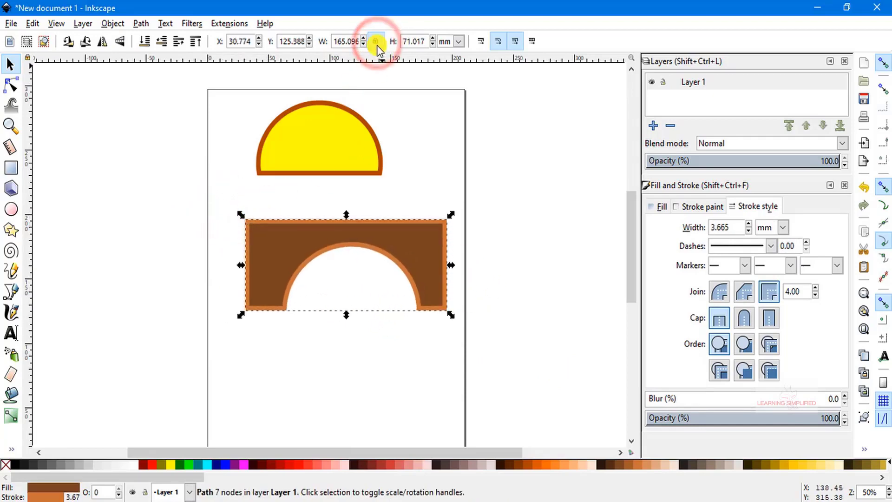
drag(241, 215, 232, 198)
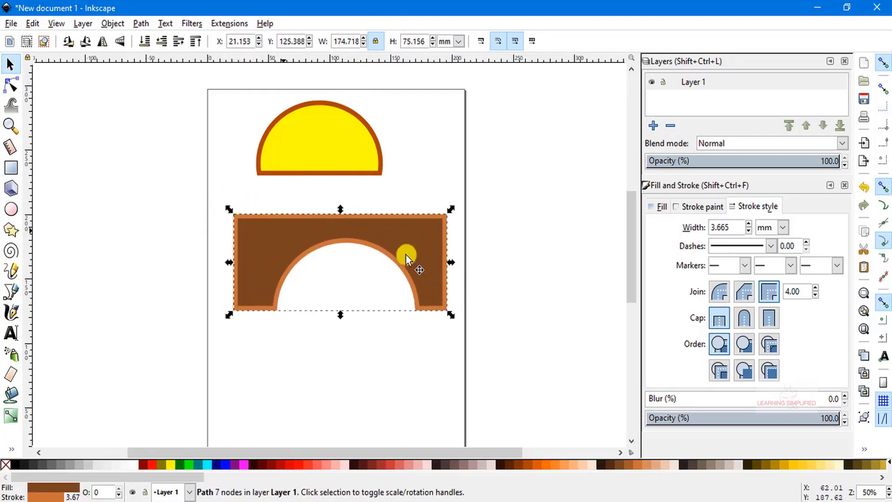
click(418, 249)
click(435, 269)
drag(452, 262, 415, 262)
Step: Try rotating and skewing the brown cut-out slightly, undo both changes, and deselect it
click(408, 225)
drag(412, 219, 440, 209)
mouse_move(422, 269)
mouse_down()
mouse_move(420, 254)
mouse_move(433, 251)
mouse_move(436, 269)
mouse_up()
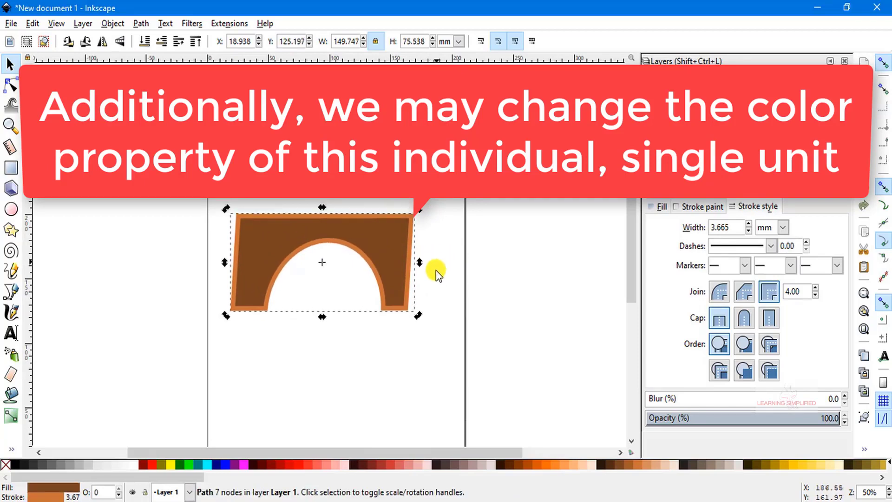
key(ctrl+z)
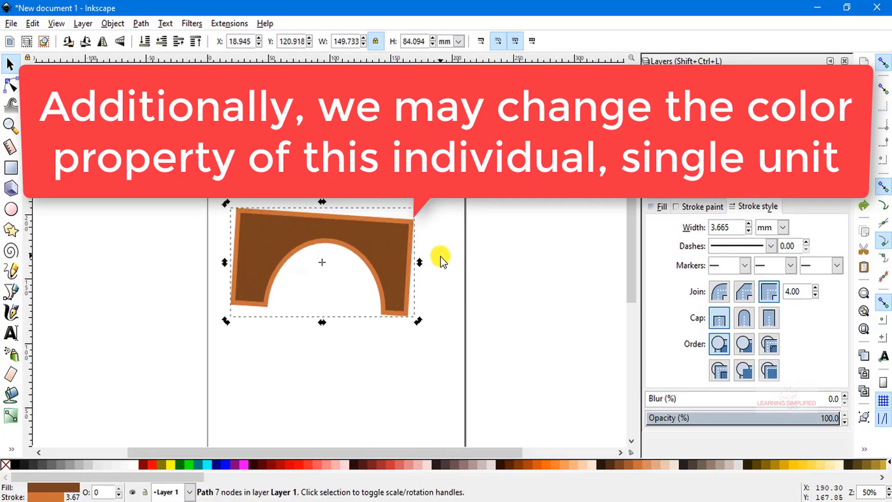
key(ctrl+z)
click(438, 237)
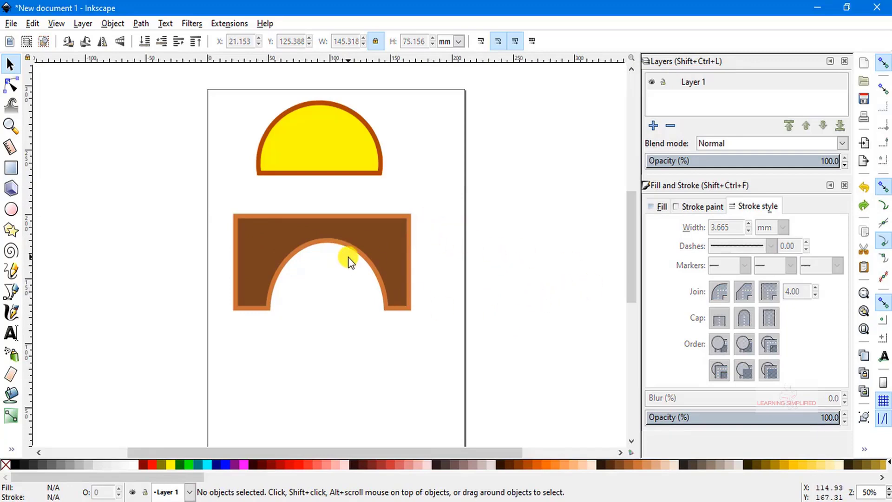
click(11, 66)
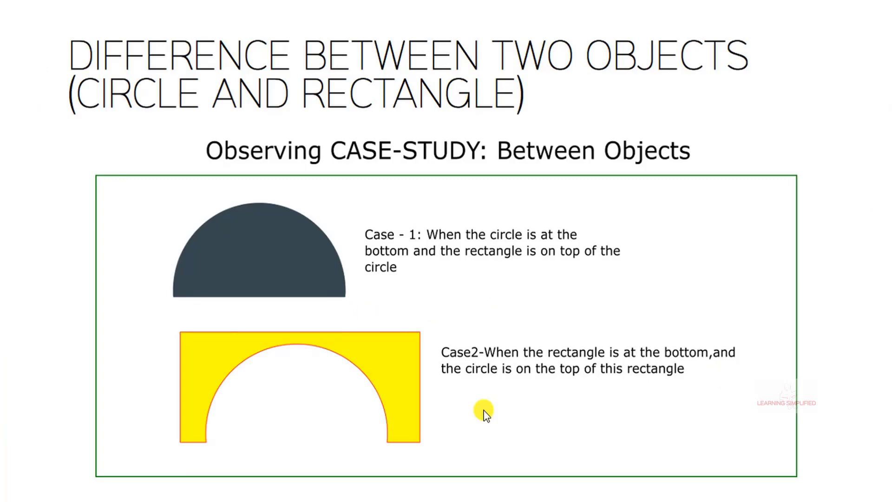
key(Right)
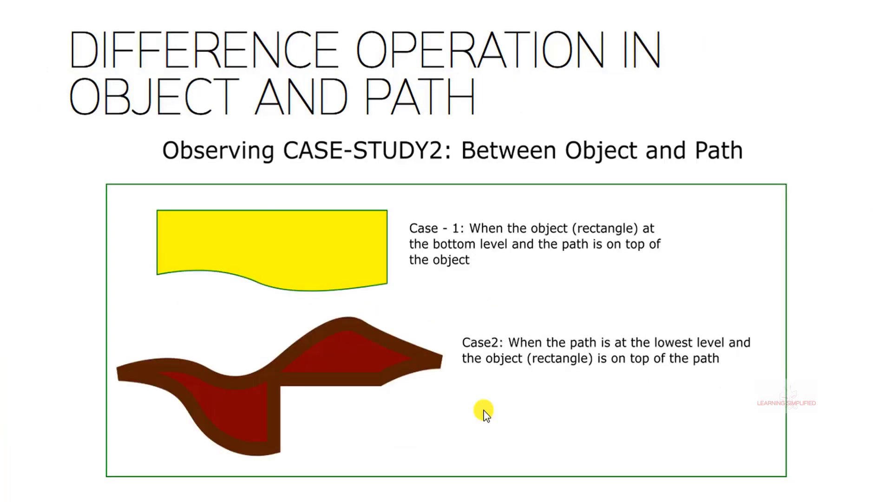
key(Right)
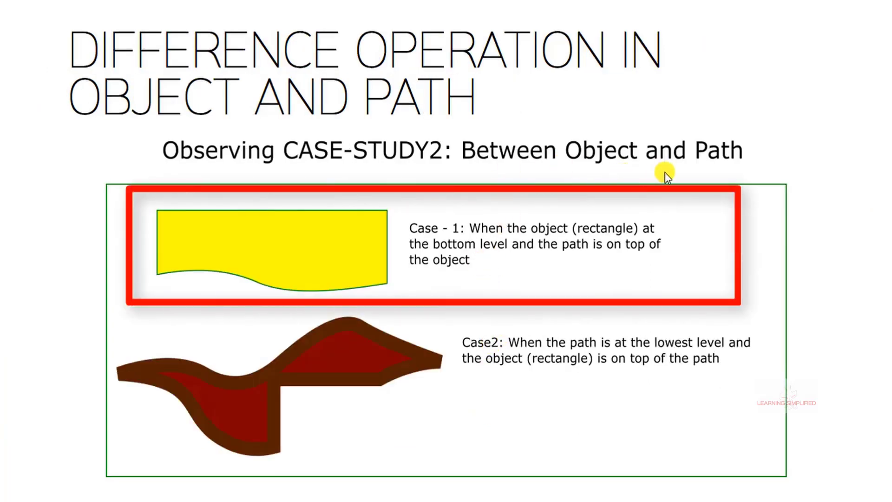
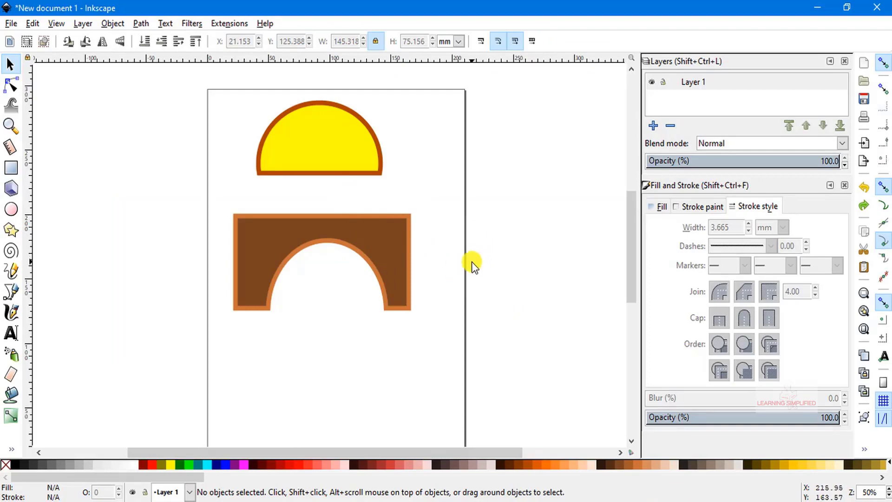
Step: Hide the page border in the document properties and close the dialog
scroll(530, 210, down, 4)
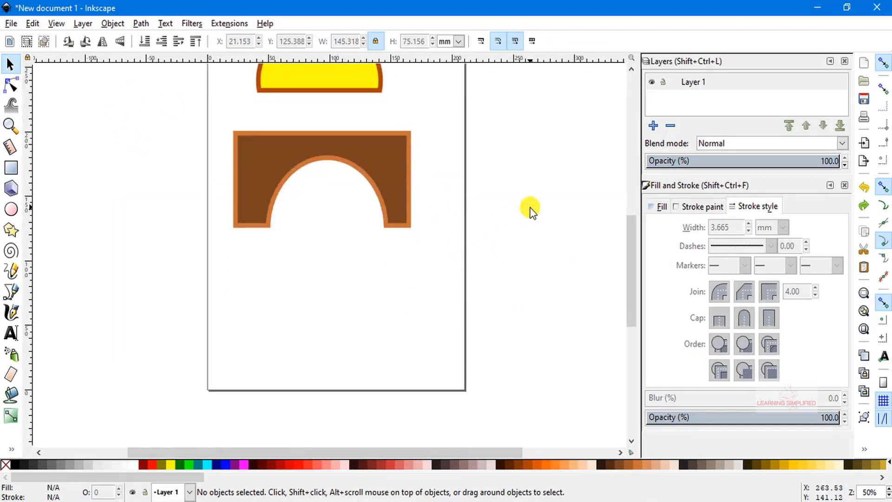
scroll(530, 209, up, 4)
scroll(240, 172, up, 4)
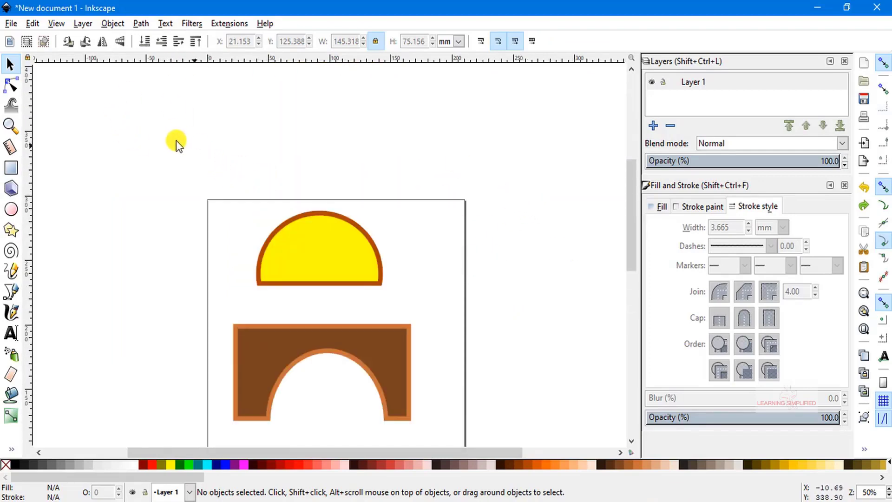
scroll(191, 160, down, 1)
click(21, 24)
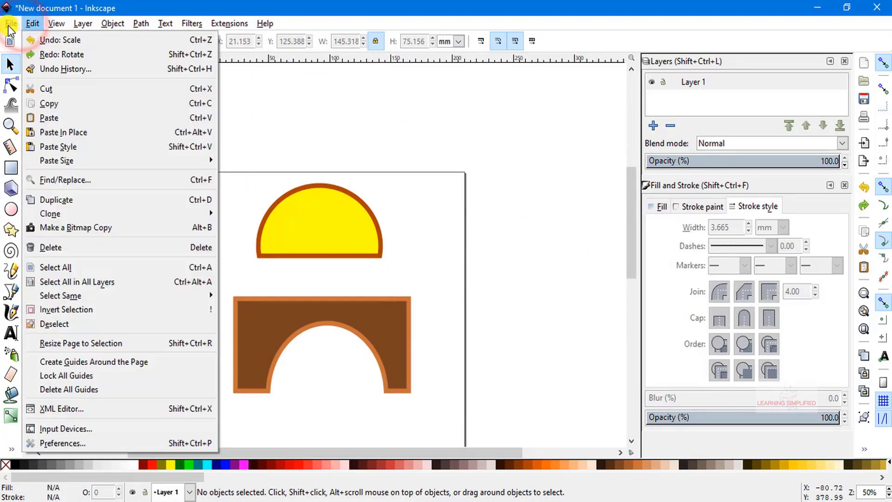
click(10, 24)
click(10, 24)
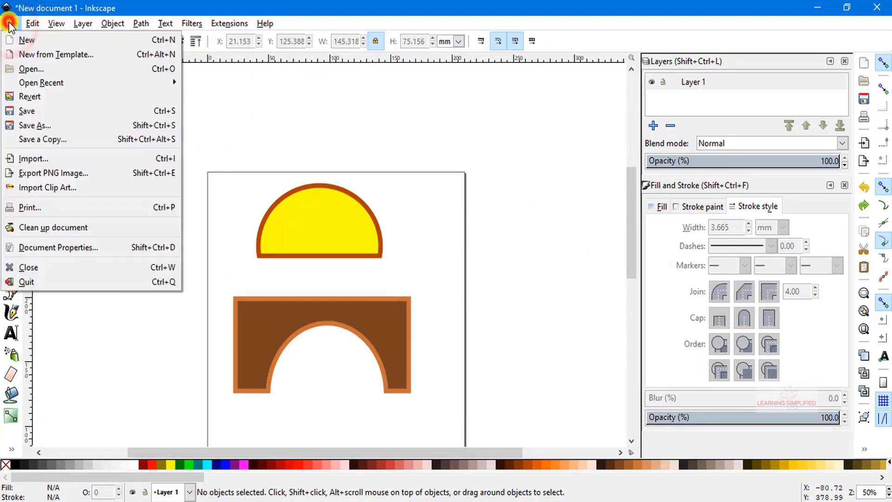
click(48, 247)
drag(838, 45, 561, 26)
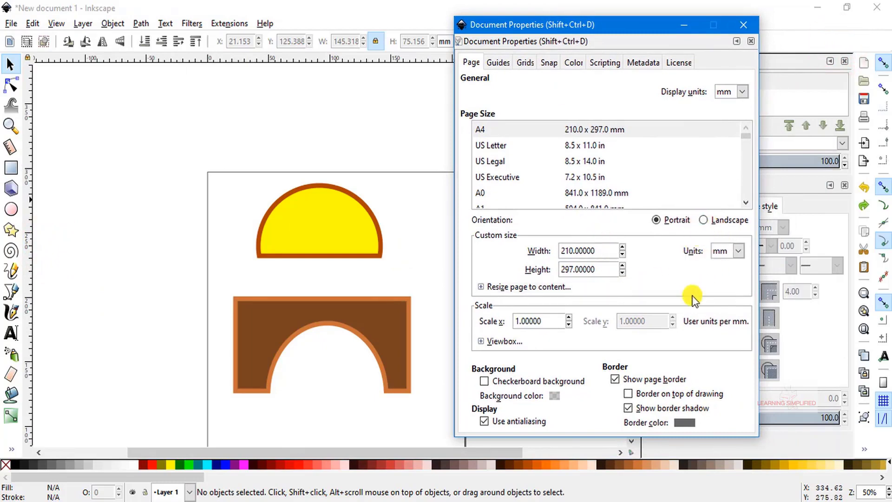
click(615, 379)
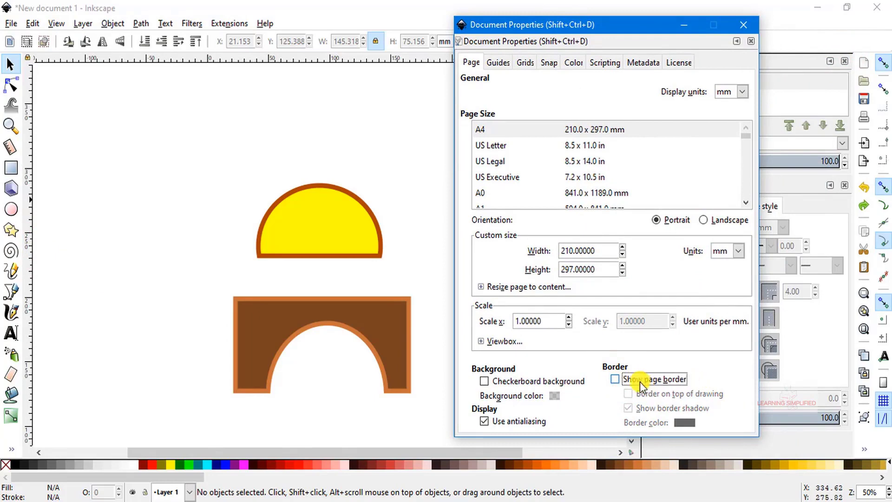
click(737, 27)
Step: Draw a yellow rectangle with a red stroke, about 256 by 102 mm, in the empty area below the brown cut-out
scroll(498, 237, down, 5)
click(11, 167)
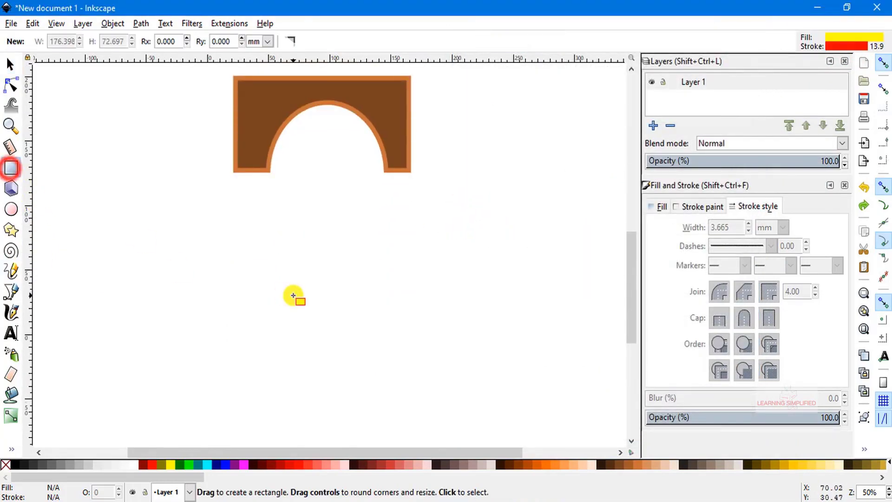
mouse_move(141, 225)
mouse_down()
mouse_move(422, 350)
mouse_move(484, 334)
mouse_move(429, 342)
mouse_move(450, 355)
mouse_move(470, 342)
mouse_move(456, 357)
mouse_up()
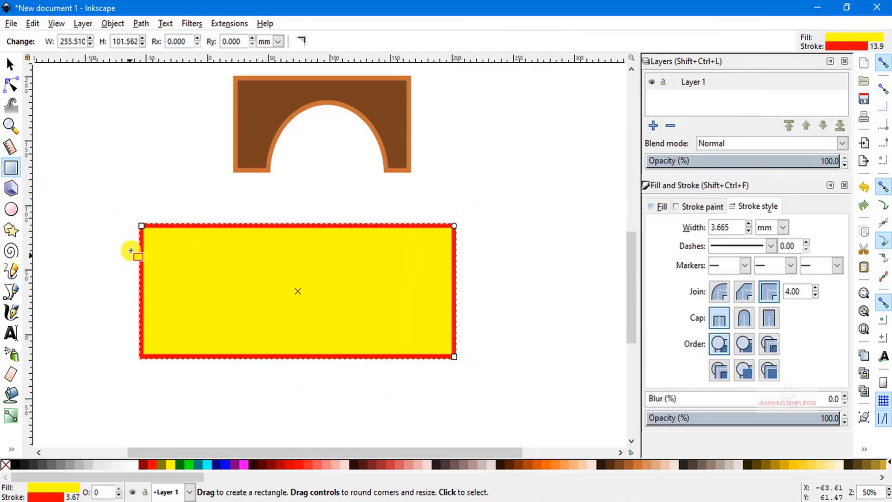
click(11, 65)
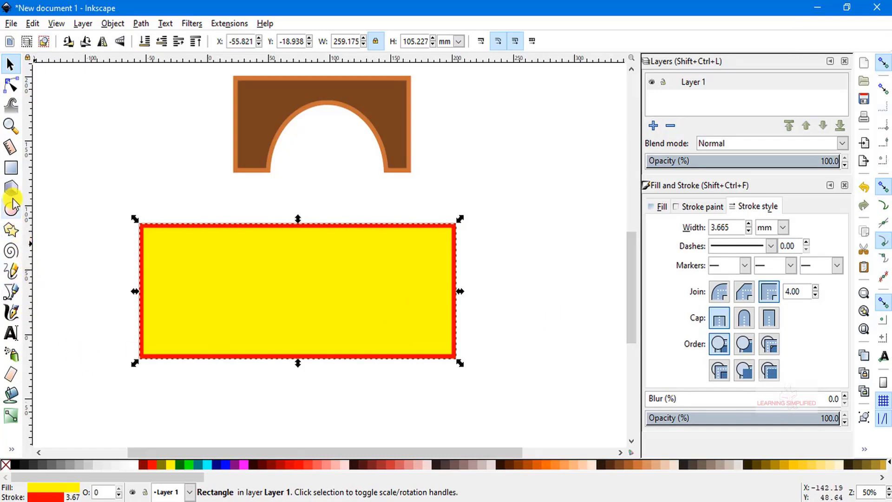
Step: Draw a closed wavy Bezier path about 374 by 104 mm across the lower part of the yellow rectangle, extending past both sides
click(14, 275)
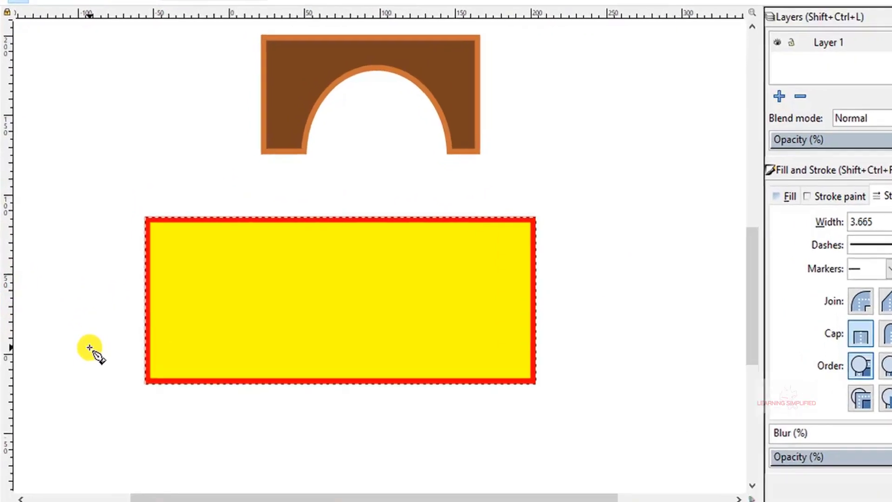
click(71, 357)
drag(189, 316, 240, 262)
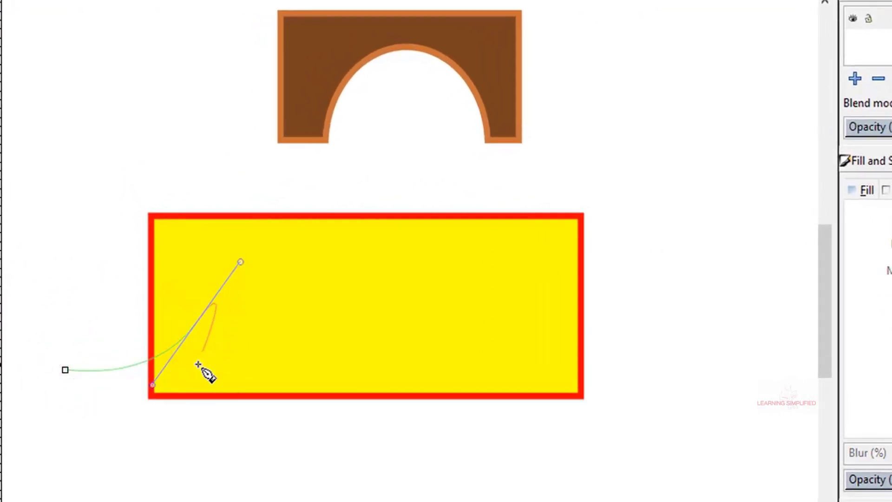
drag(509, 368, 599, 319)
click(674, 282)
drag(583, 444, 530, 487)
drag(189, 450, 95, 454)
drag(65, 370, 127, 302)
key(s)
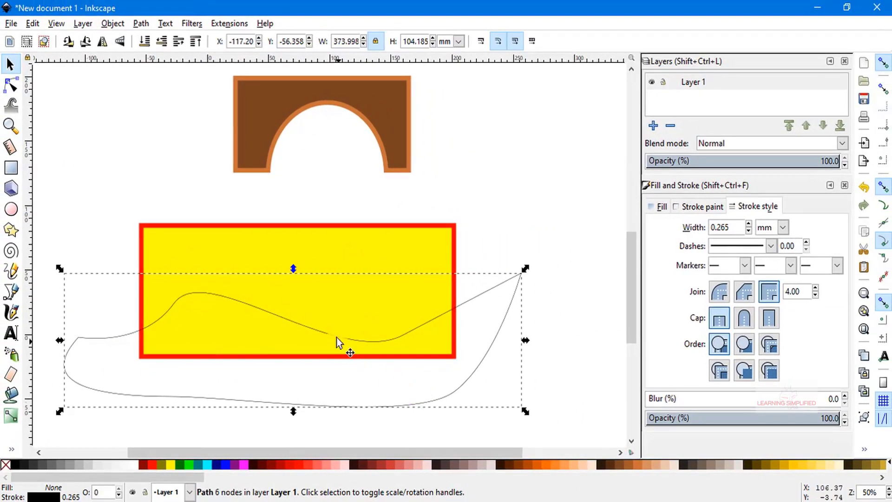
Step: Give the wavy path a purple fill and a fuchsia stroke 3.665 mm wide
click(326, 361)
click(275, 451)
click(234, 464)
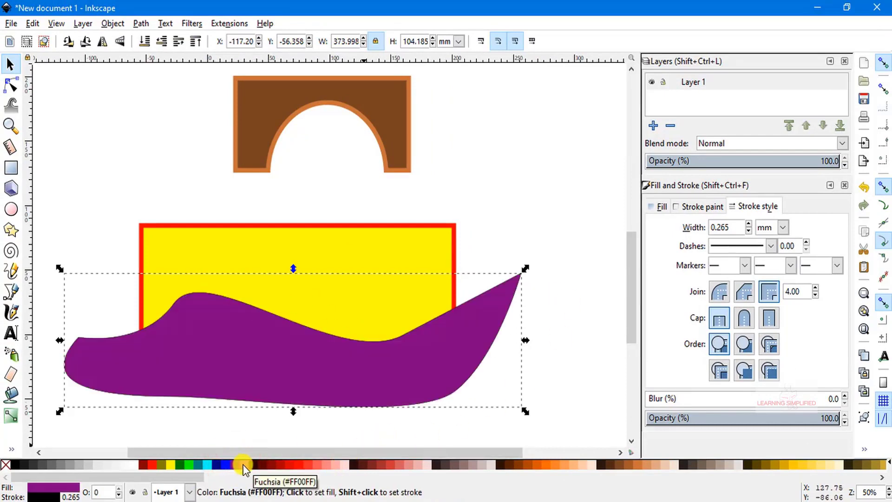
shift+click(244, 464)
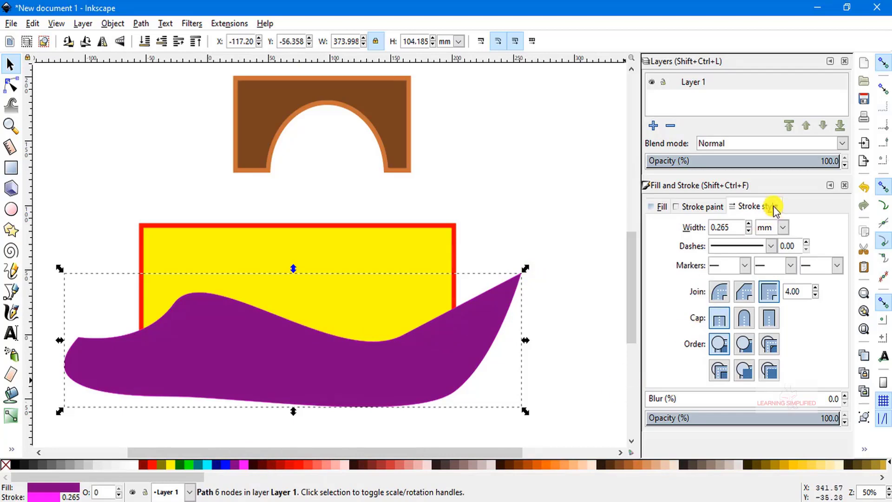
click(749, 224)
drag(748, 224, 748, 224)
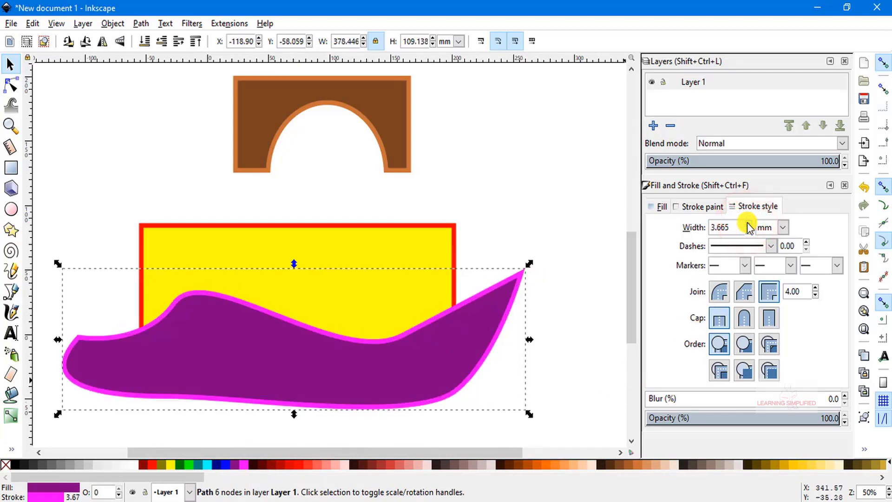
Step: Subtract the purple wavy path from the yellow rectangle with the Difference path operation, and deselect the result
click(8, 65)
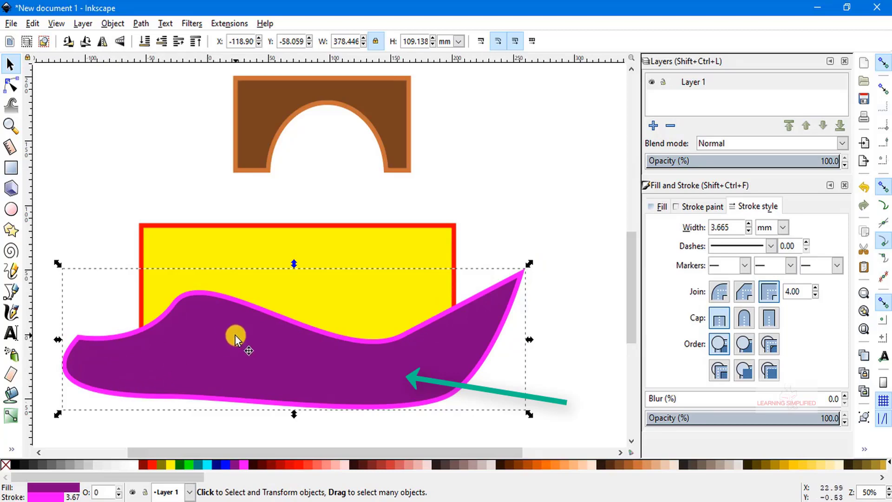
click(373, 241)
shift+click(483, 336)
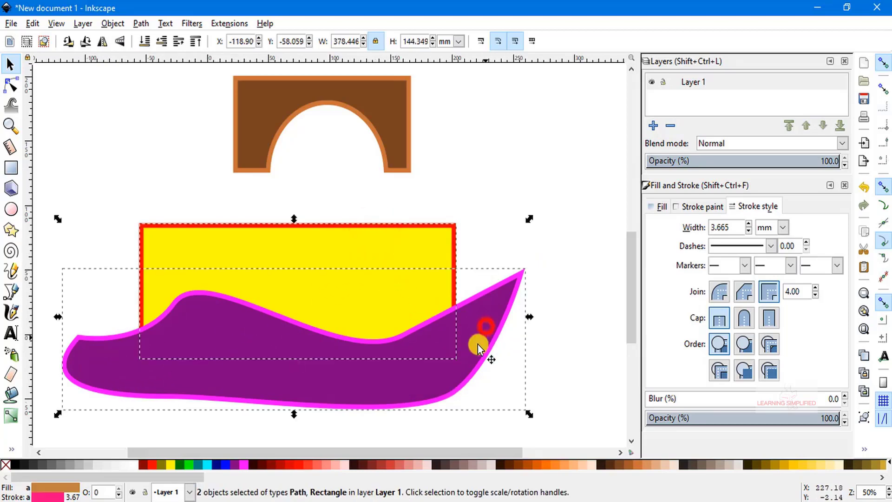
click(141, 23)
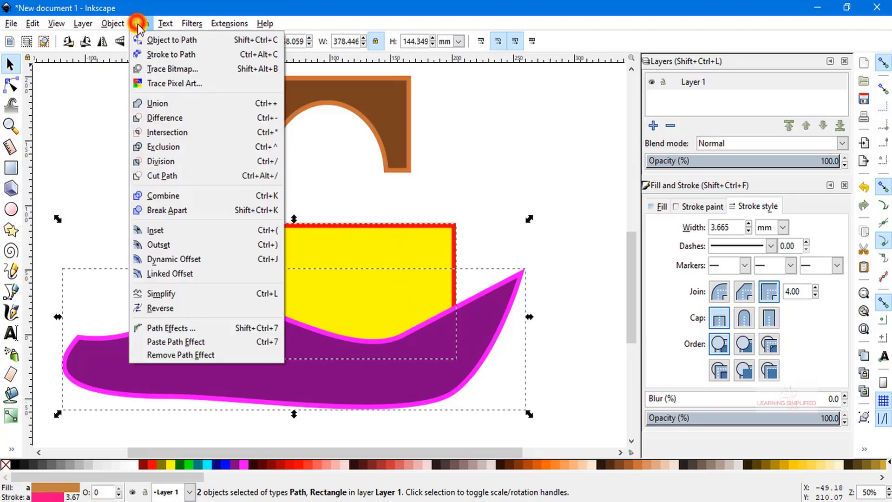
click(163, 119)
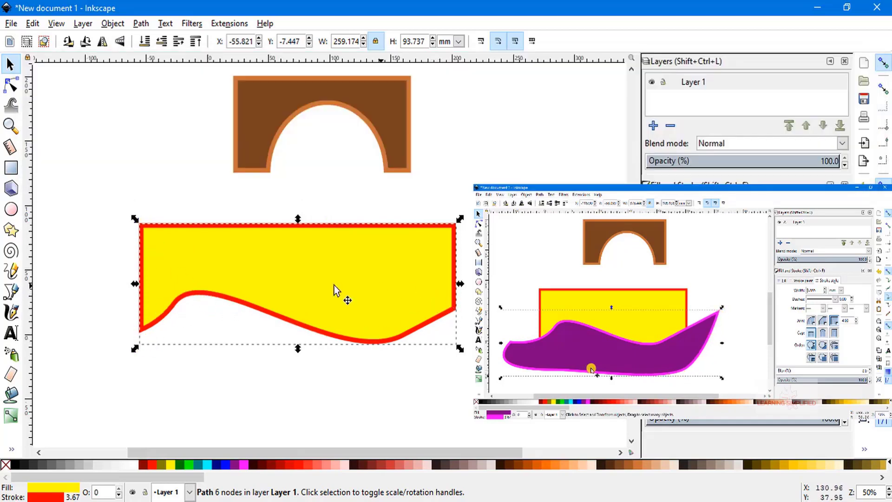
click(454, 236)
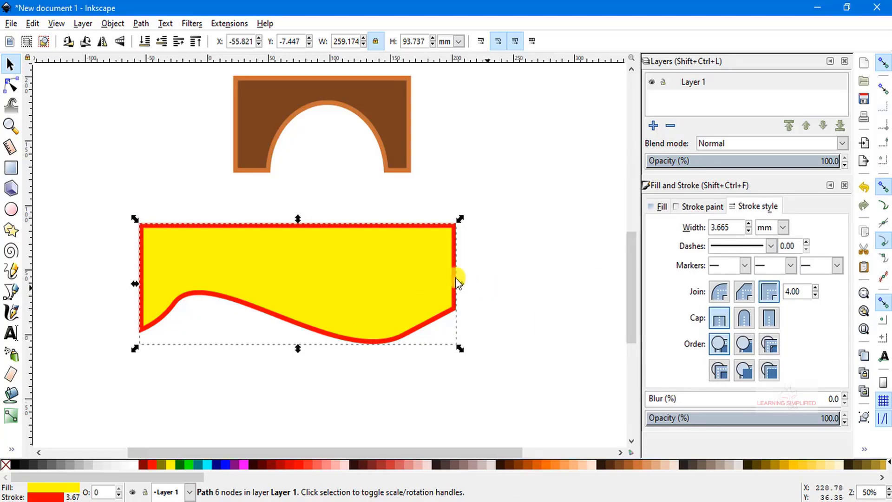
click(11, 65)
click(534, 239)
Step: Draw a closed freeform Bezier path with several peaks, about 369 by 110 mm, in the empty area below the yellow cut-out
scroll(544, 239, down, 4)
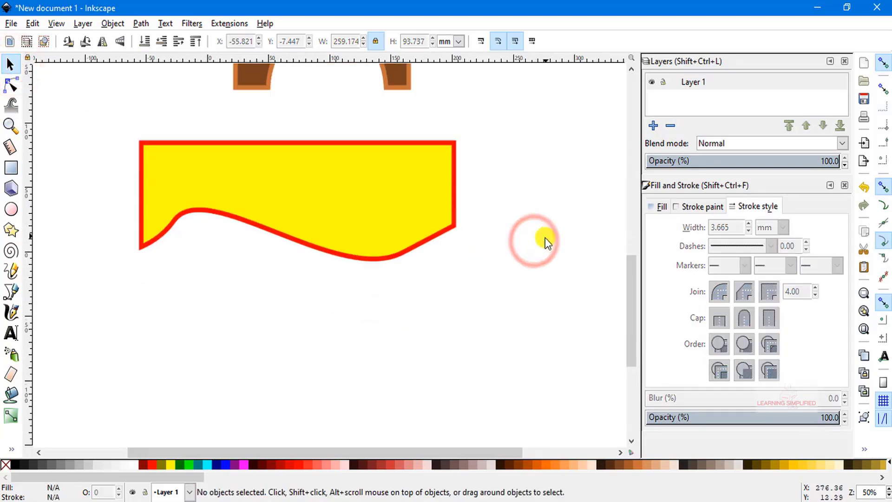
scroll(442, 223, down, 5)
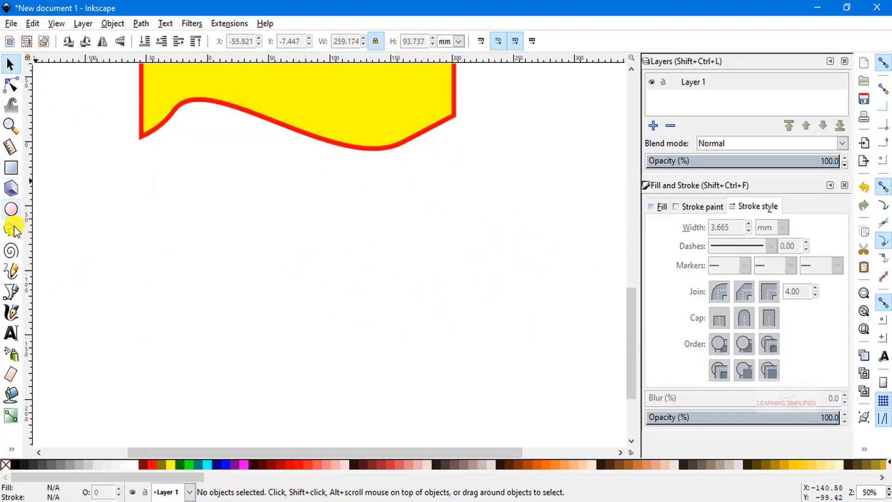
click(10, 295)
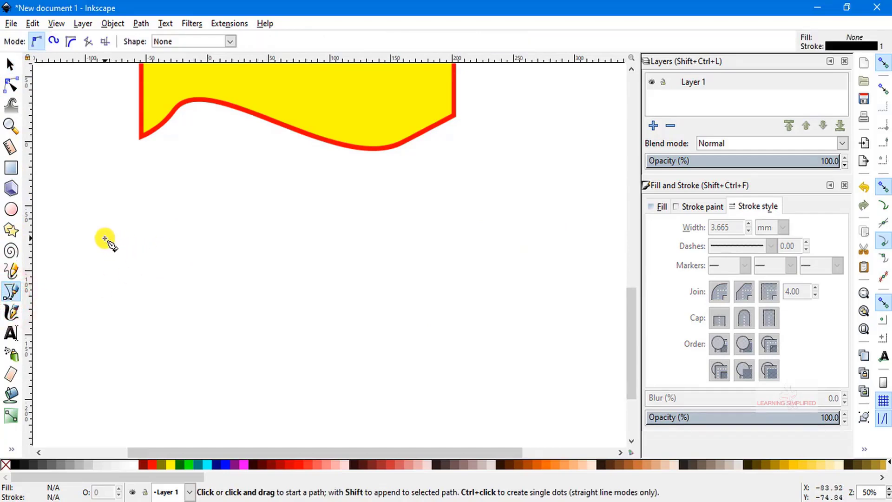
click(96, 294)
drag(164, 194, 201, 231)
key(Return)
click(164, 194)
click(208, 249)
key(Return)
click(208, 250)
drag(261, 203, 274, 190)
drag(280, 231, 285, 246)
drag(392, 251, 397, 231)
drag(442, 199, 476, 223)
click(548, 271)
key(Return)
click(548, 271)
drag(439, 320, 340, 349)
drag(97, 293, 61, 276)
click(6, 65)
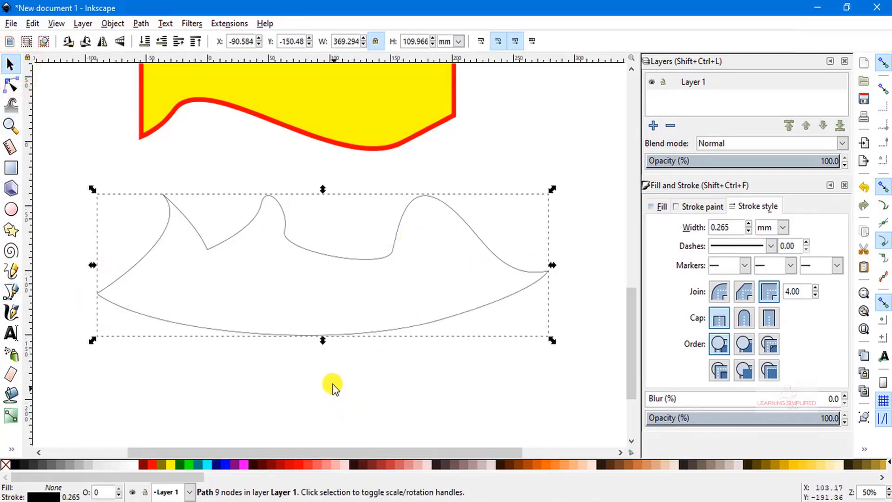
Step: Give the peaked path a dark red fill and a yellow stroke 2.565 mm wide
click(283, 465)
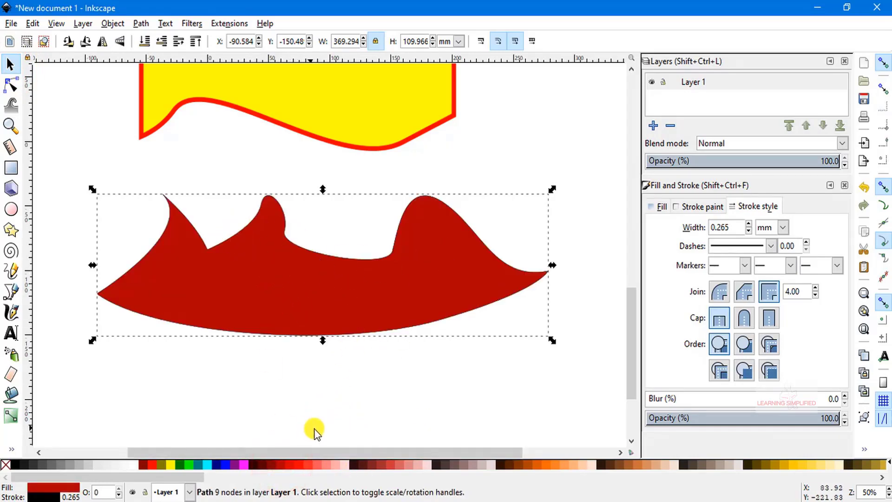
shift+click(170, 465)
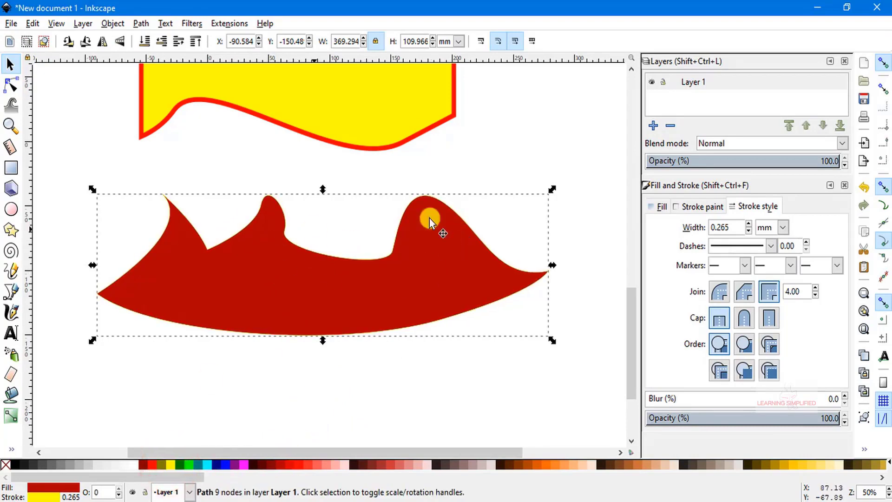
click(749, 223)
click(749, 223)
click(749, 223)
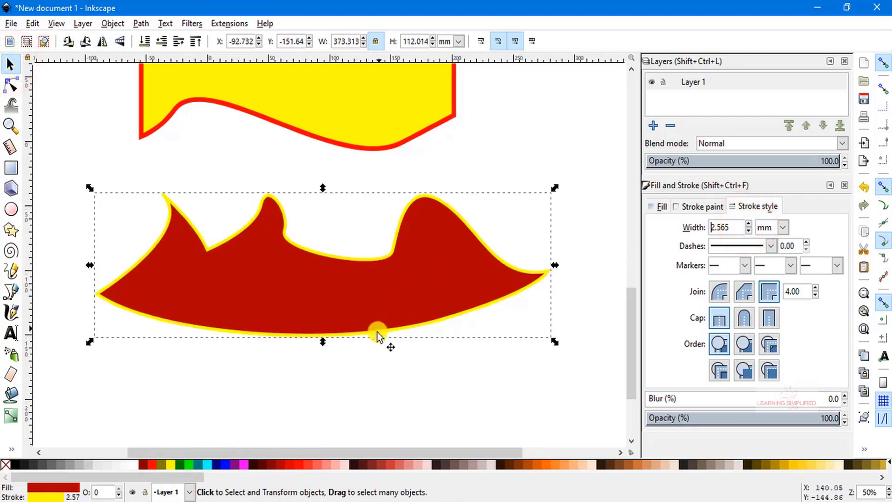
Step: Draw a rectangle about 444 by 83 mm over the lower part of the red path, leaving its three peaks exposed
click(11, 167)
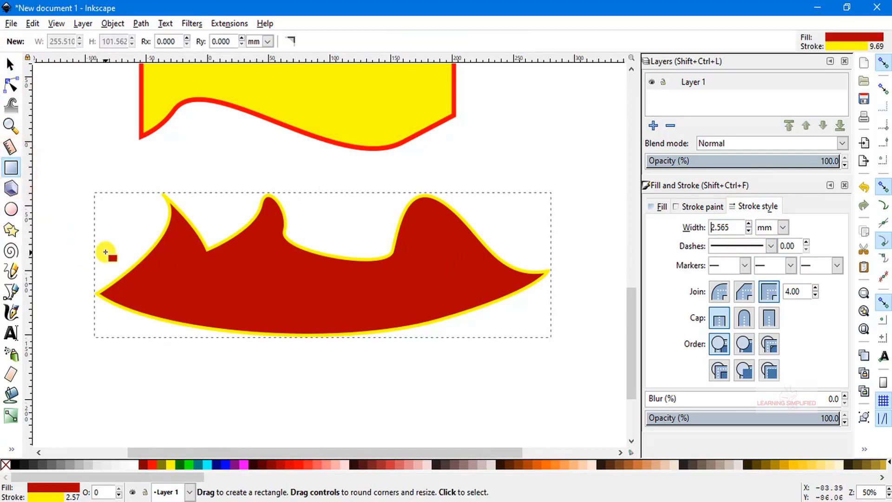
drag(63, 243, 603, 347)
click(10, 63)
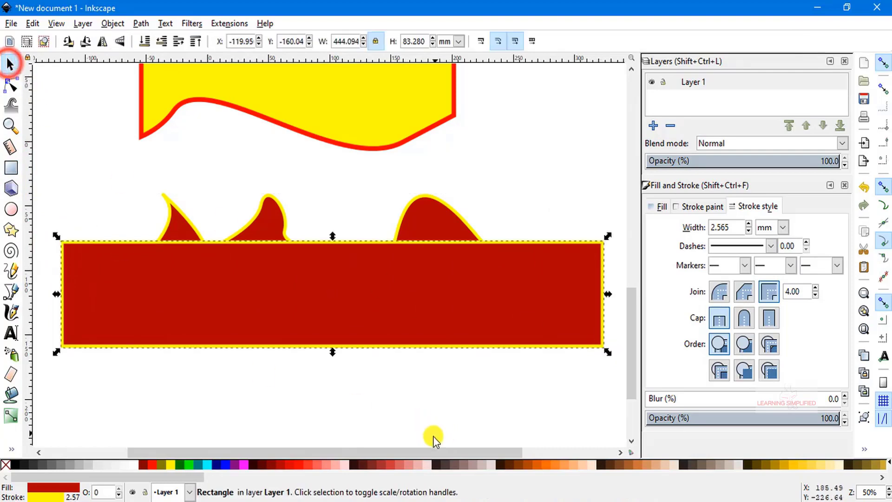
Step: Give the new rectangle a golden-yellow fill (#FFCC00) and a dark gold stroke
click(361, 463)
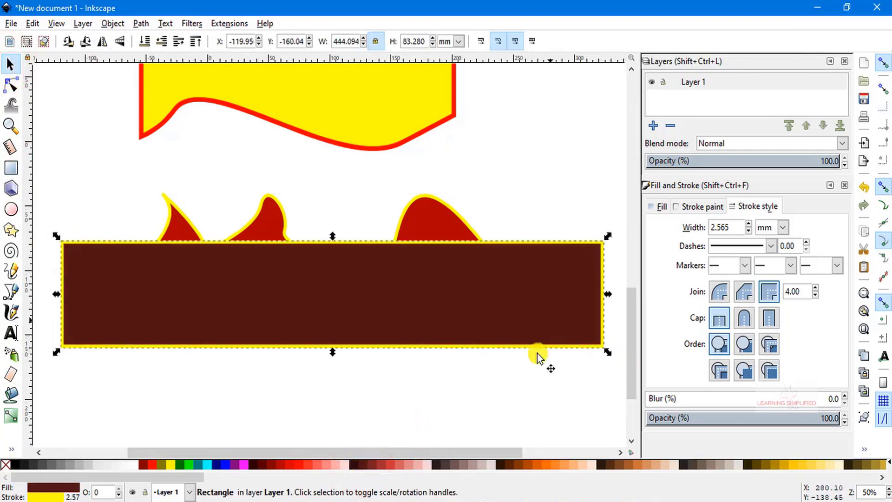
click(796, 464)
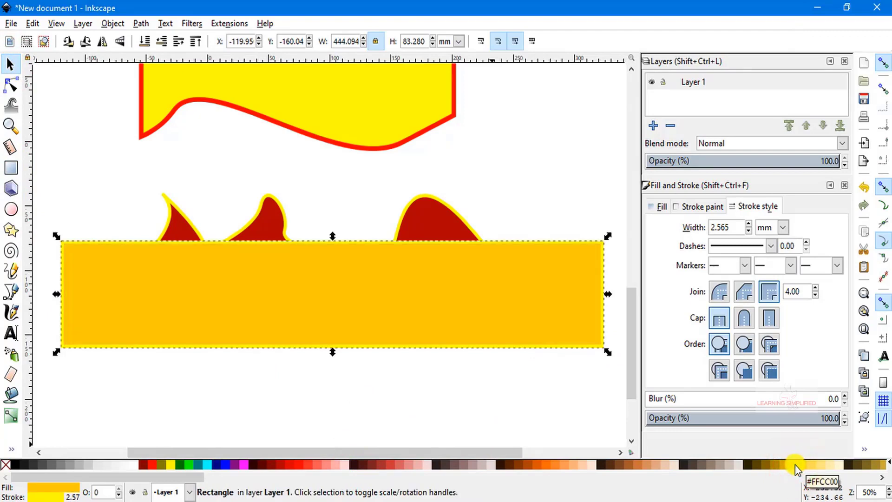
shift+click(776, 464)
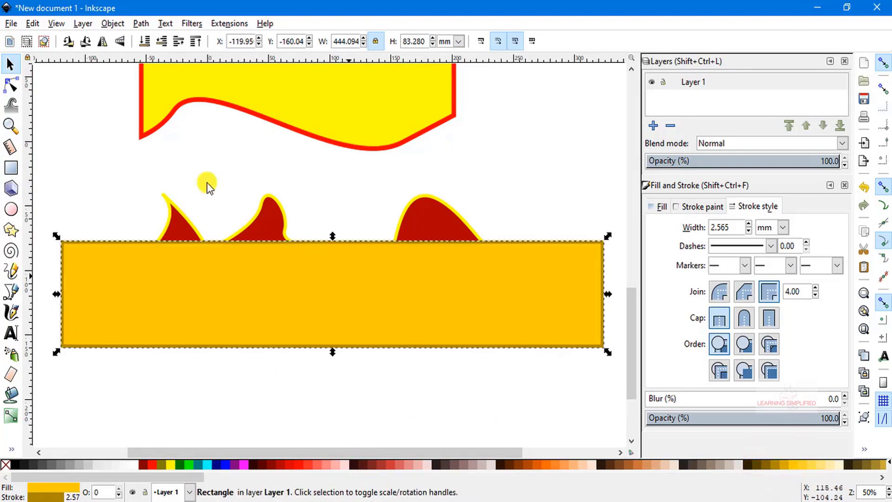
Step: Subtract the golden-yellow rectangle from the red peaked path with the Difference path operation
click(10, 63)
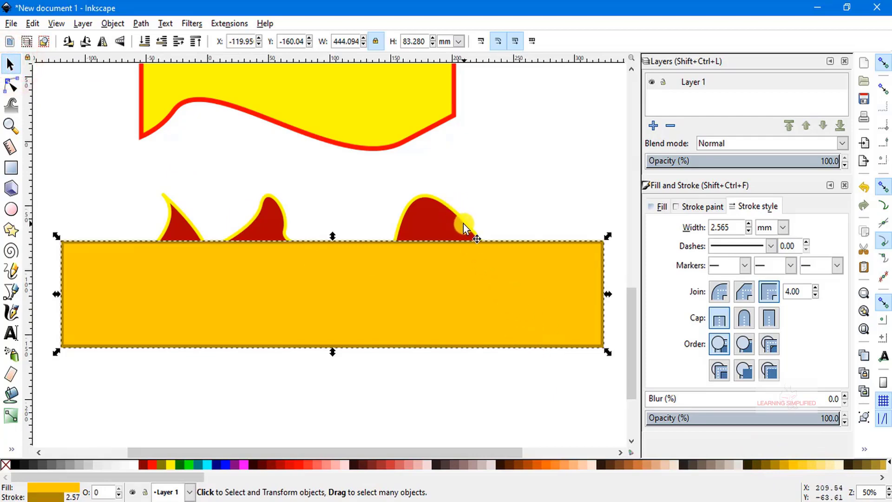
shift+click(442, 219)
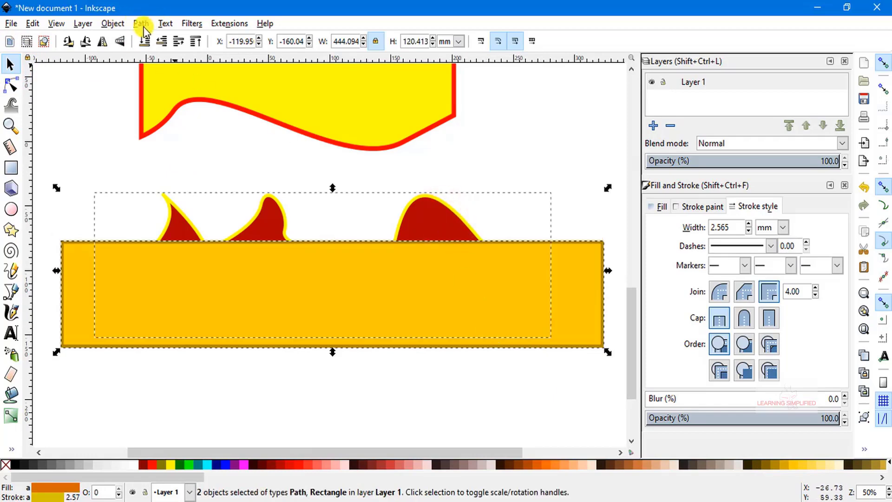
click(142, 24)
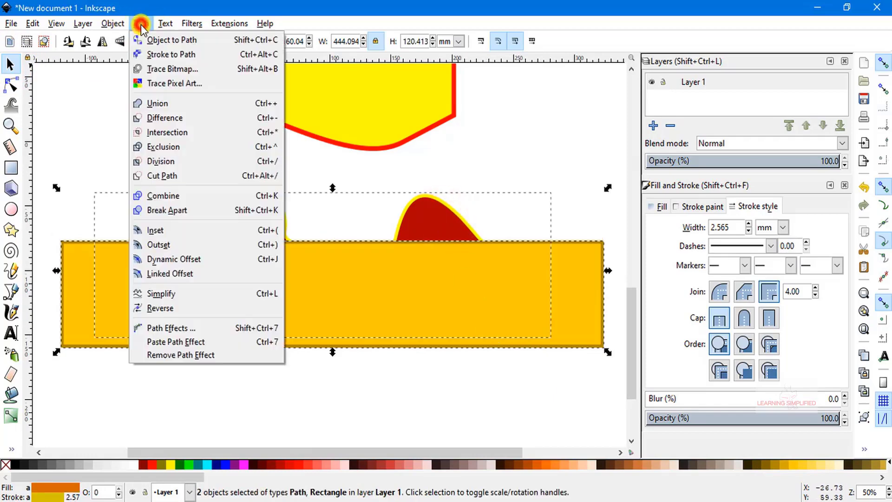
click(168, 121)
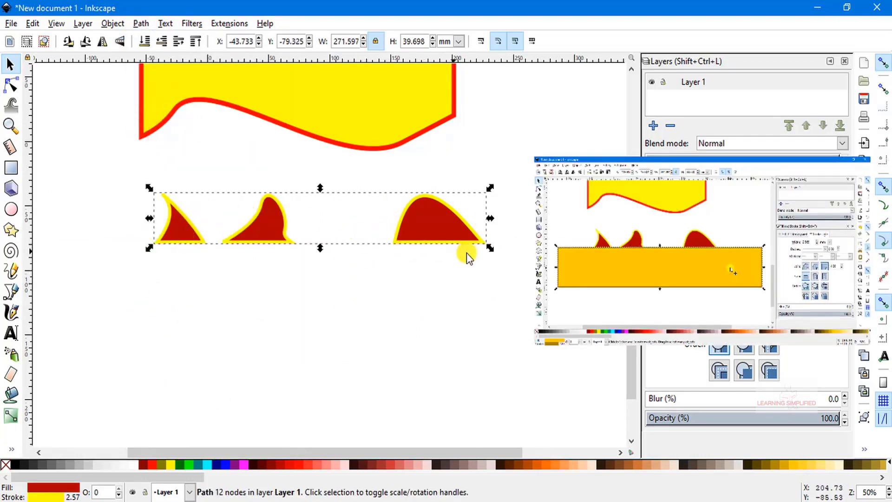
Step: Move the remaining red pieces to about X -56.6 mm, in line with the yellow shape's left edge, and deselect them
drag(421, 219, 406, 220)
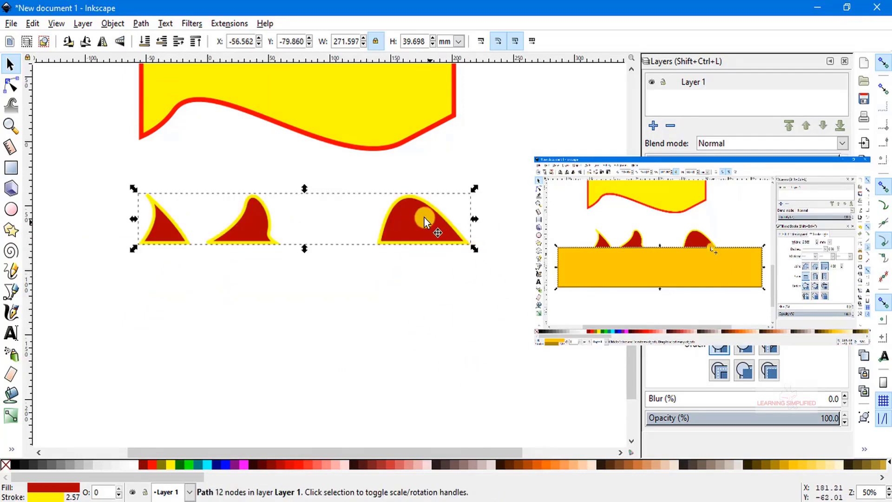
click(11, 64)
click(71, 151)
scroll(72, 152, up, 10)
scroll(72, 153, down, 6)
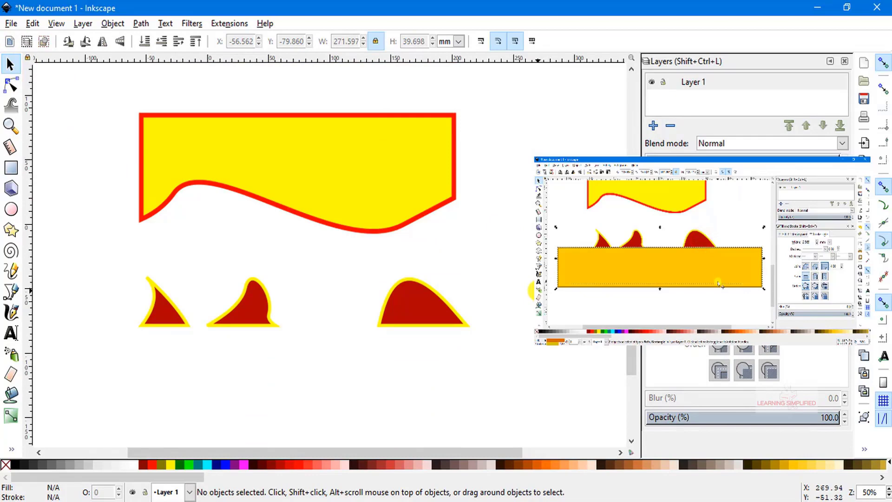
Step: Draw a closed Bezier path with inward-curving sides, about 282 by 184 mm, in the empty area below the red pieces
scroll(511, 298, down, 6)
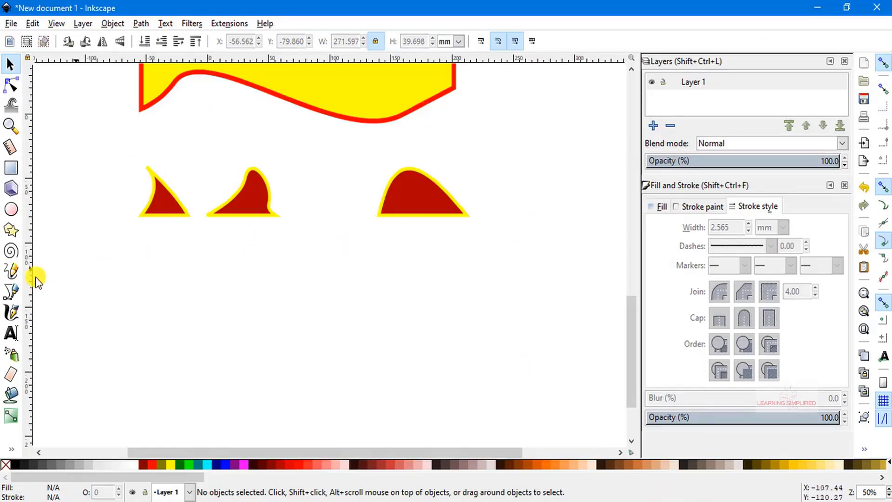
click(11, 292)
click(86, 385)
drag(140, 299, 142, 232)
click(141, 267)
click(141, 267)
mouse_move(408, 327)
mouse_down()
mouse_move(478, 311)
mouse_move(537, 241)
mouse_up()
click(538, 231)
click(540, 233)
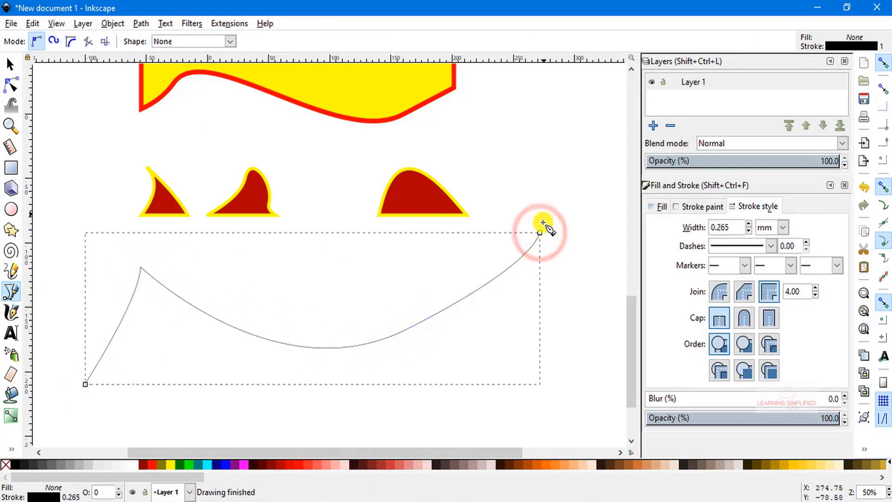
click(539, 233)
scroll(456, 388, down, 6)
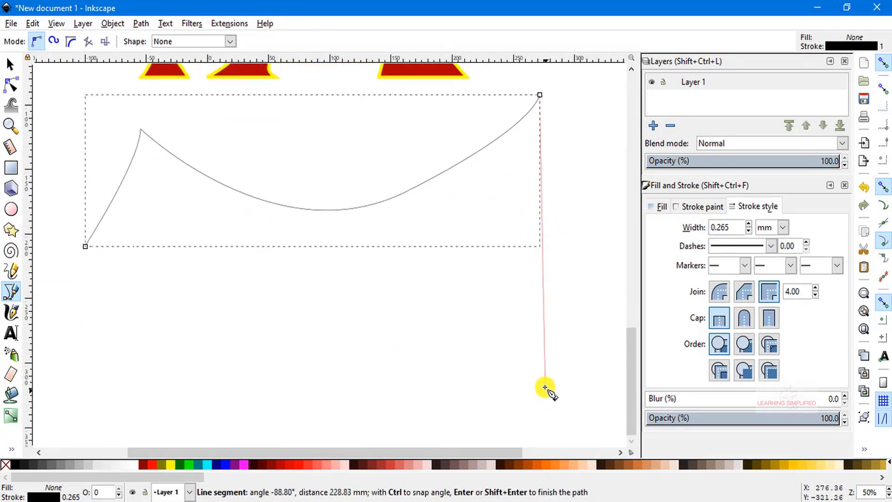
scroll(541, 297, down, 2)
drag(538, 352, 563, 376)
click(538, 344)
click(538, 345)
drag(317, 271, 219, 294)
key(s)
drag(452, 252, 285, 265)
drag(405, 198, 352, 242)
drag(298, 277, 432, 243)
Step: Give the new curved path a green fill and a yellow stroke 4.465 mm wide
click(173, 463)
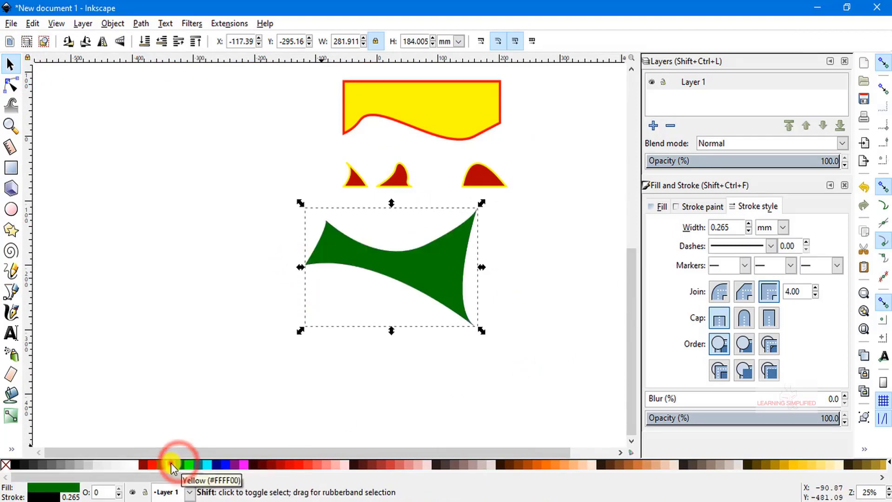
shift+click(171, 462)
click(749, 224)
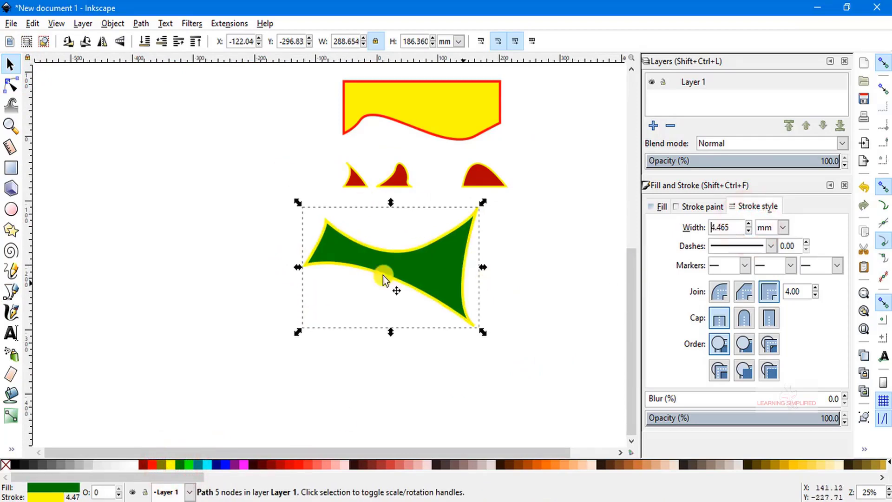
Step: Draw a closed Spiro-path blob beside the green shape and scale it down to about 276 by 180 mm
click(12, 294)
click(51, 40)
click(162, 239)
click(224, 302)
click(257, 272)
click(243, 374)
click(146, 329)
click(112, 388)
click(94, 334)
click(134, 293)
click(105, 255)
click(132, 232)
click(162, 238)
click(10, 64)
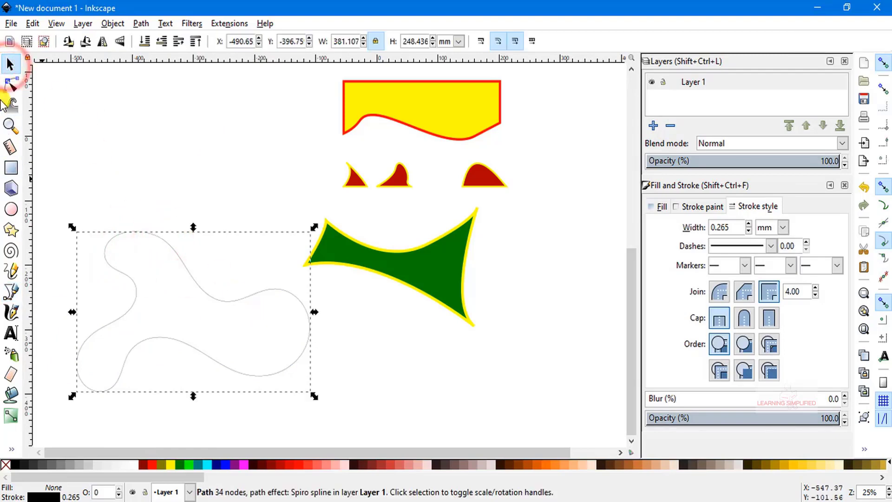
drag(72, 226, 130, 265)
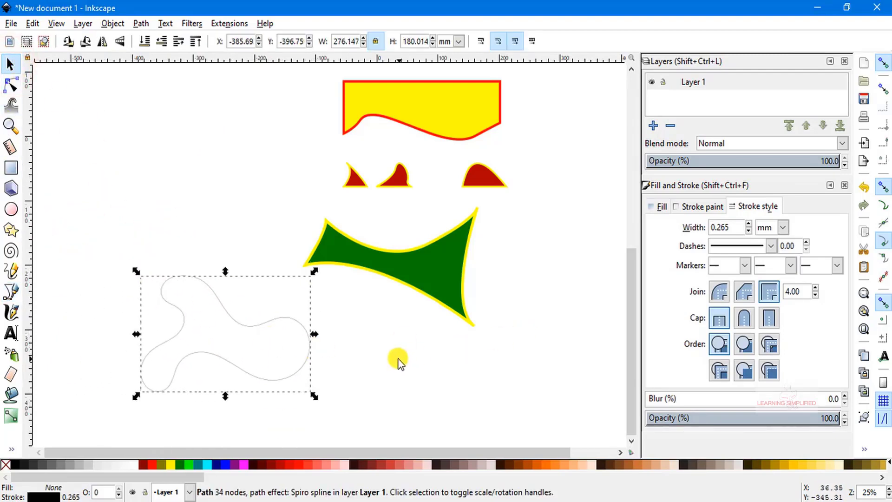
Step: Give the blob a blue fill and a fuchsia stroke 1.265 mm wide
click(227, 464)
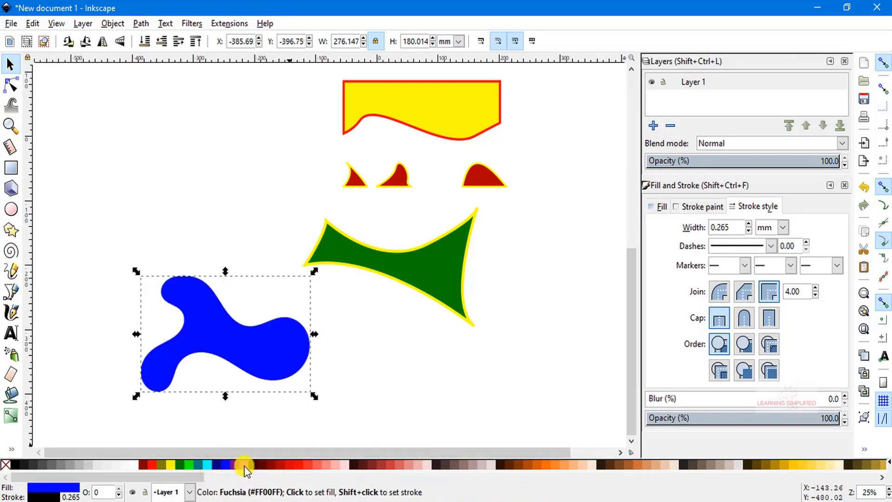
shift+click(245, 465)
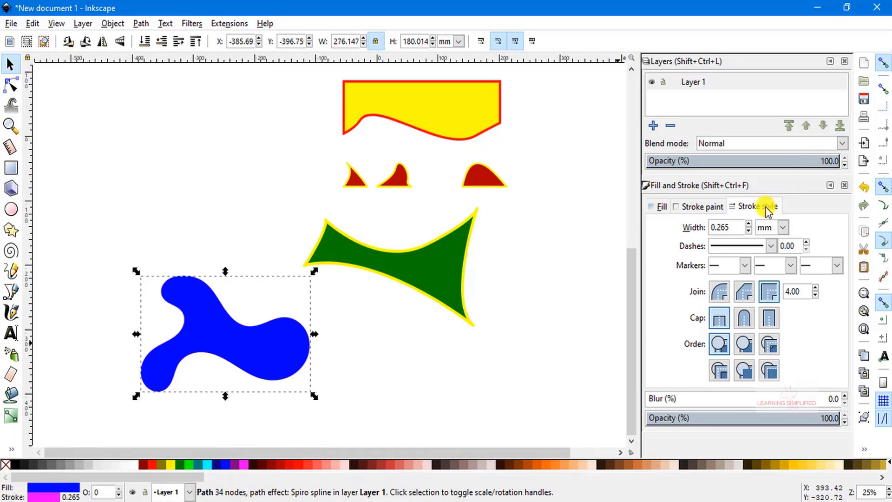
click(748, 225)
double_click(748, 225)
double_click(748, 225)
double_click(748, 225)
double_click(748, 225)
Step: Place the blue blob over the green shape and adjust both positions so the green corners stick out around it
click(11, 66)
drag(198, 322, 361, 249)
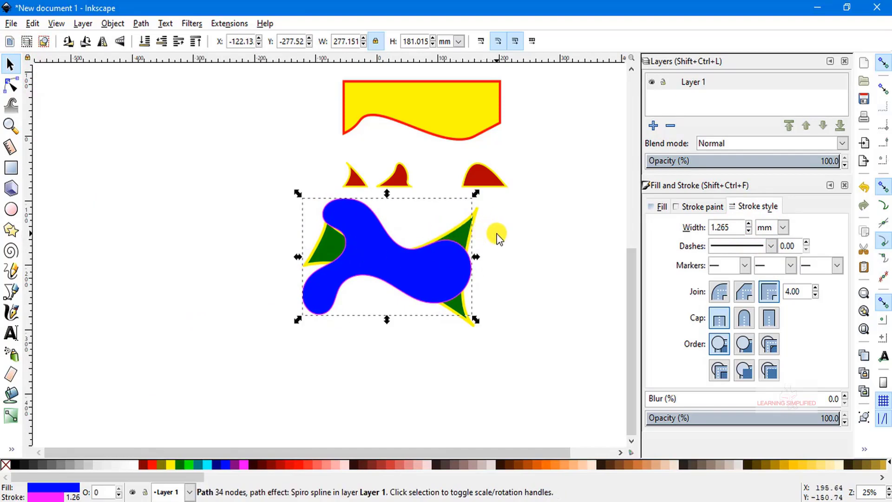
click(514, 233)
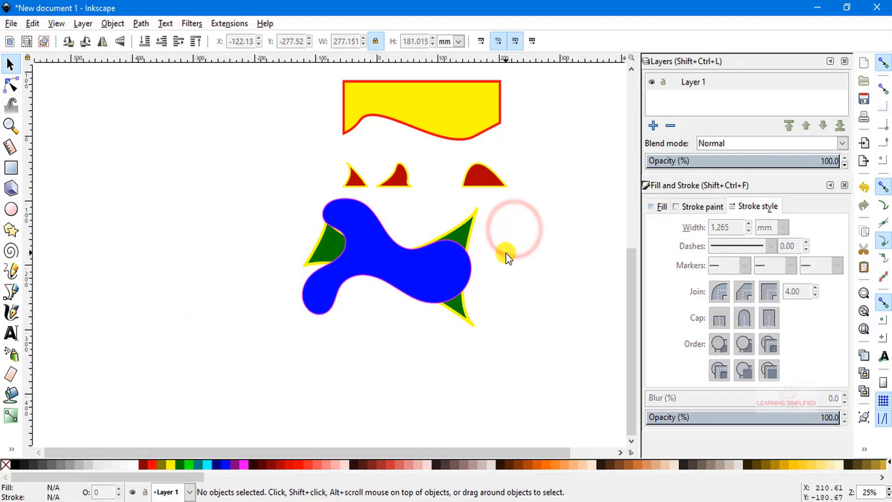
scroll(475, 244, up, 2)
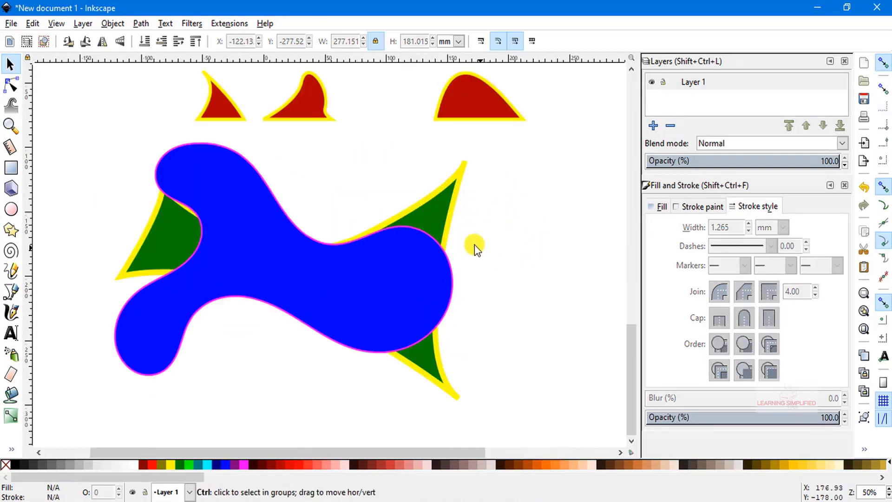
click(431, 211)
drag(440, 216, 448, 210)
click(336, 268)
drag(247, 211, 274, 210)
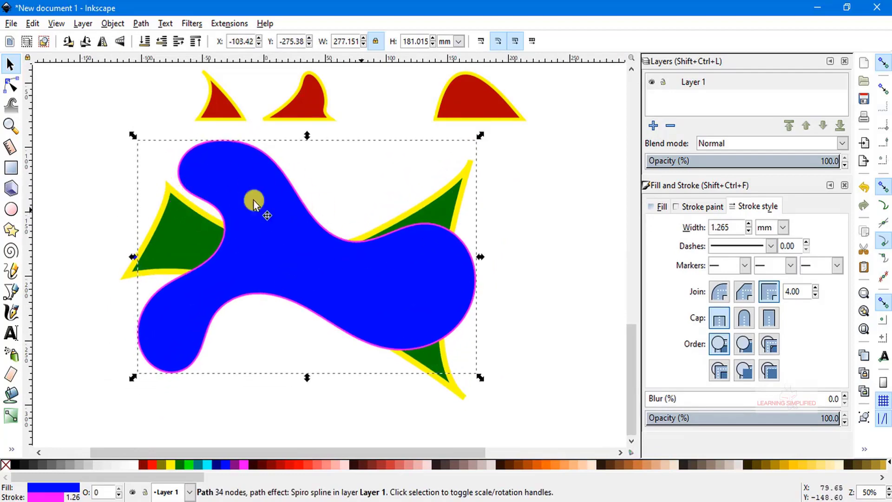
Step: Subtract the blue blob from the green shape with the Difference path operation
key(shift)
shift+click(193, 245)
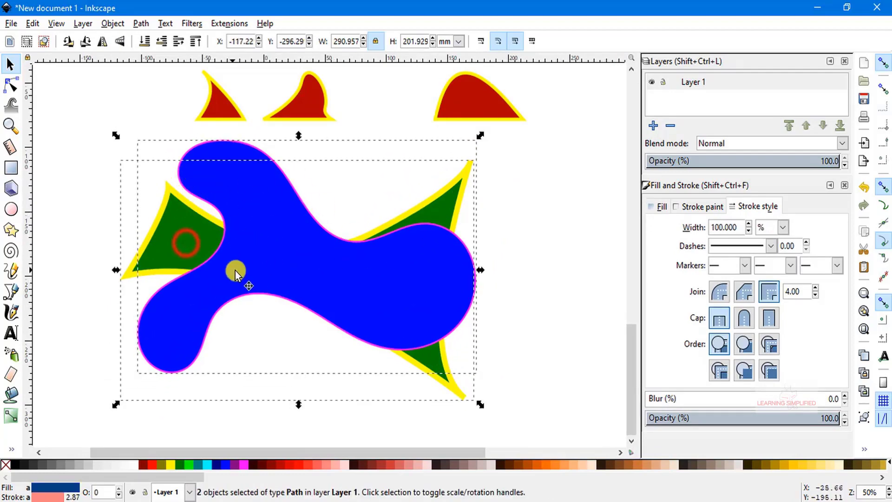
click(141, 23)
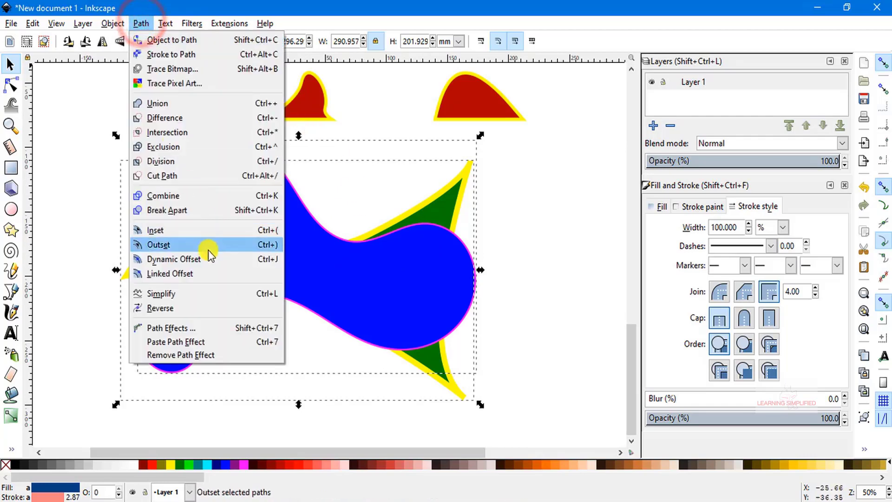
click(175, 119)
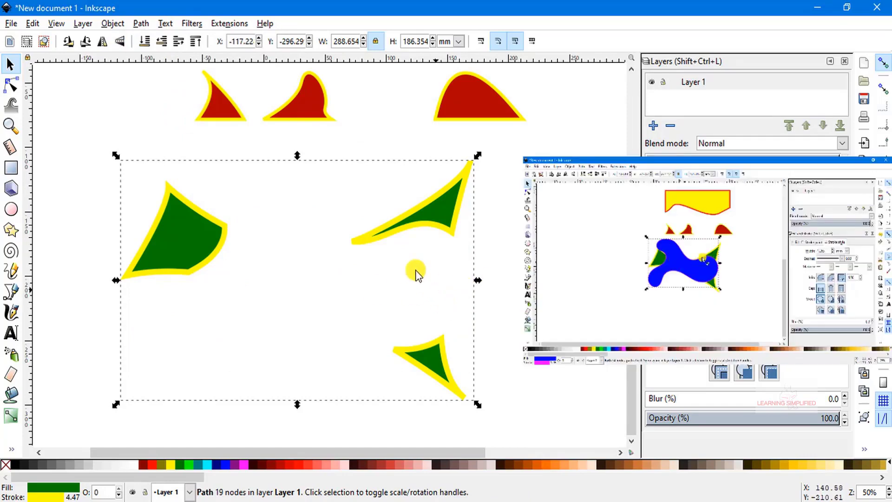